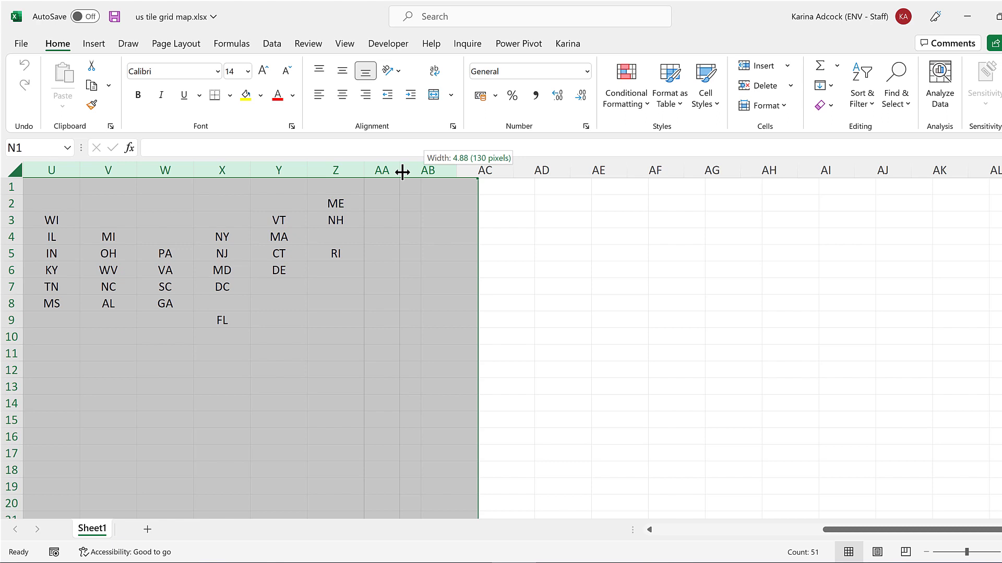
Step: Narrow columns U–AB and make rows 1–52 about 39 points tall
left_click_drag(402, 171, 401, 171)
left_click(391, 217)
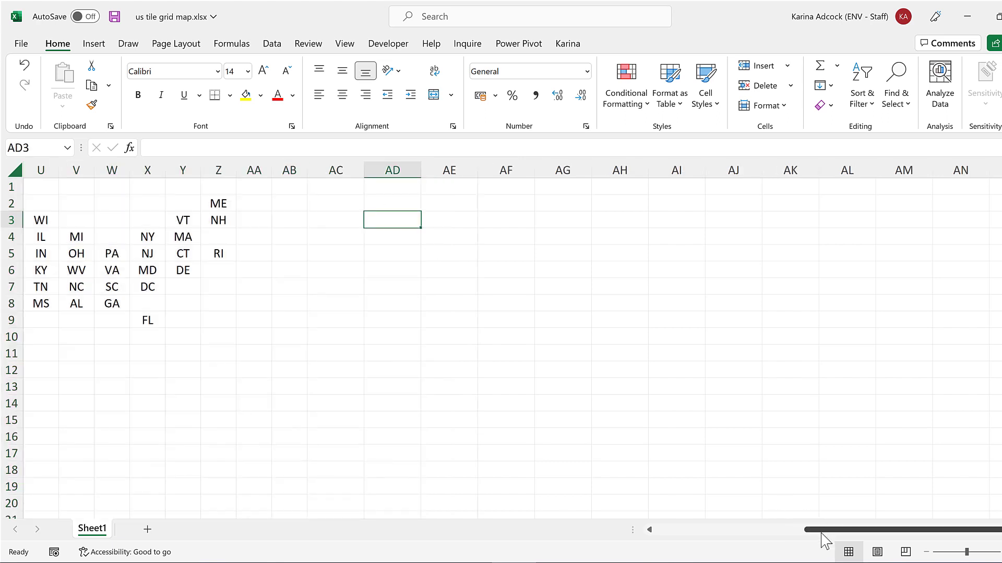
left_click_drag(821, 531, 558, 530)
left_click_drag(11, 187, 11, 362)
left_click(472, 332)
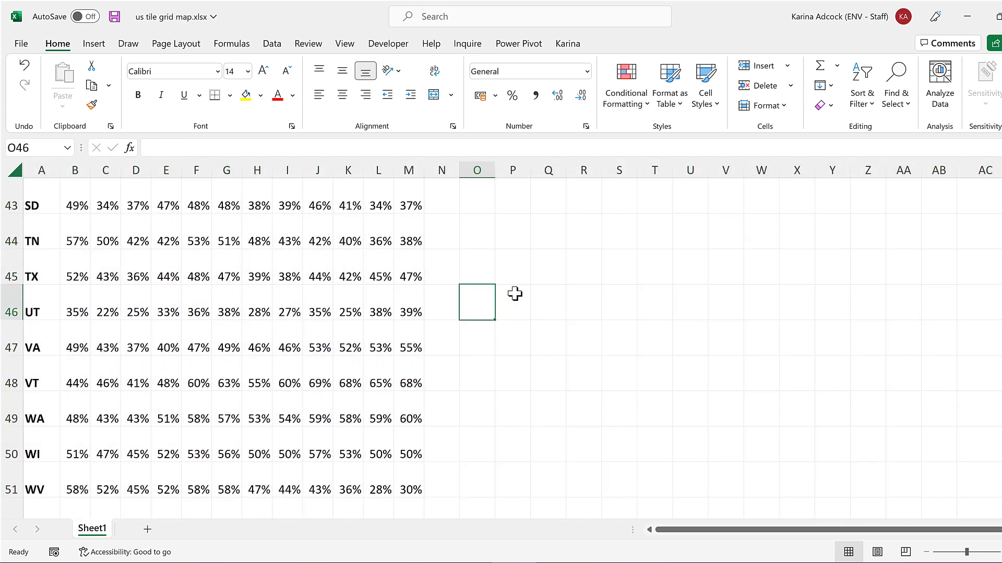
scroll(515, 294, "up", 10)
scroll(514, 294, "up", 3)
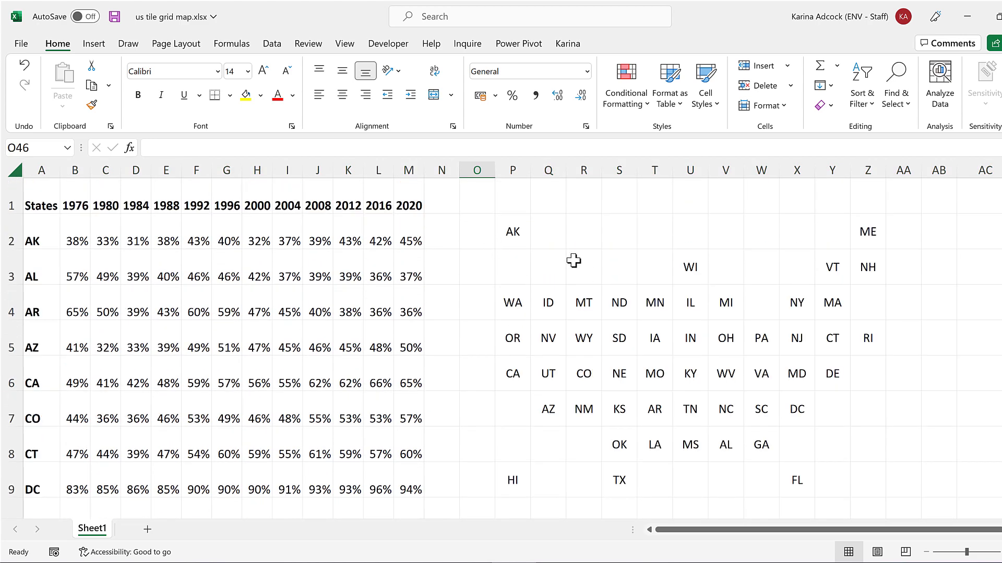
left_click_drag(513, 232, 865, 474)
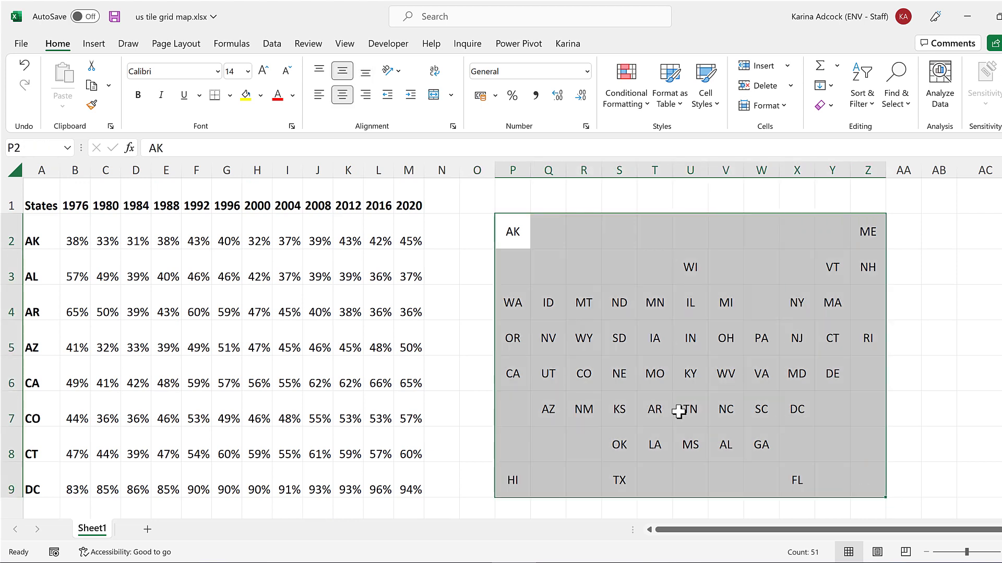
left_click(574, 229)
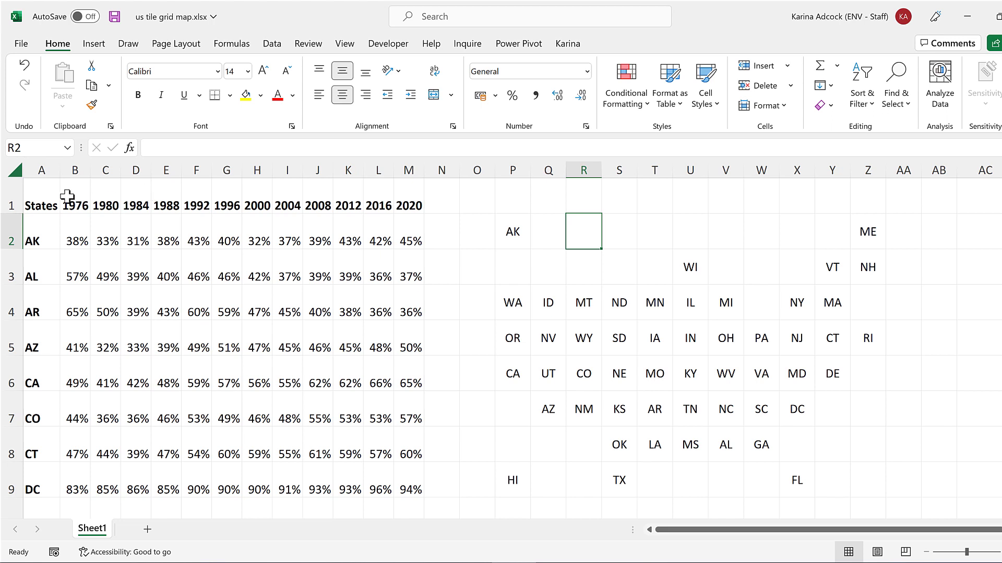
Step: Insert a 2-D area chart from A1:M2, the year headers and AK's data
left_click_drag(52, 194, 402, 232)
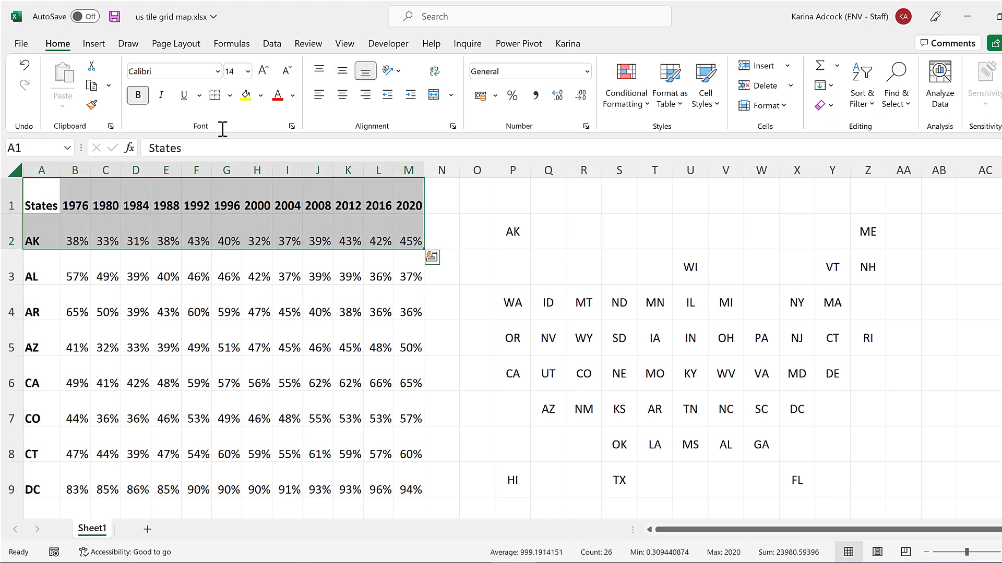
left_click(96, 45)
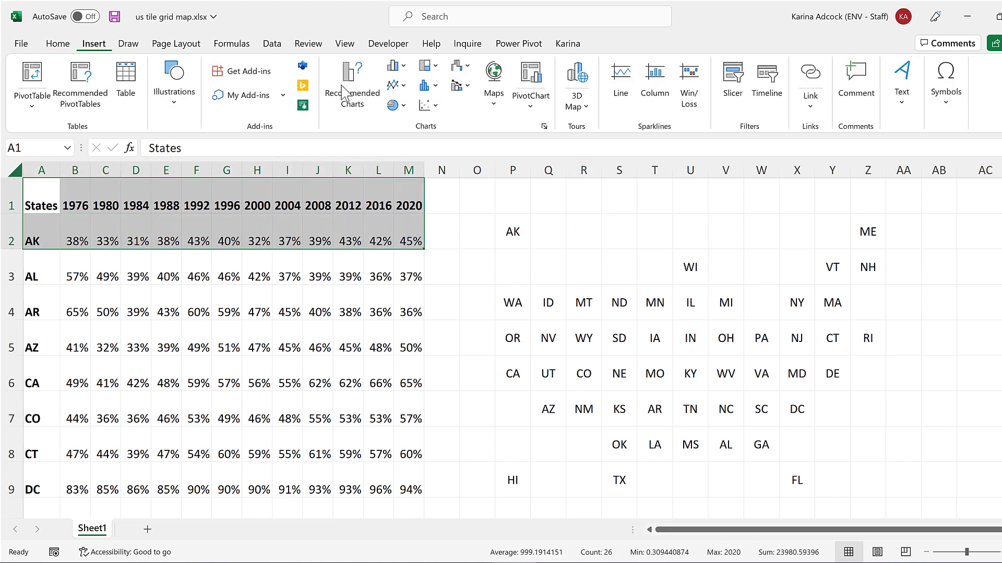
left_click(401, 88)
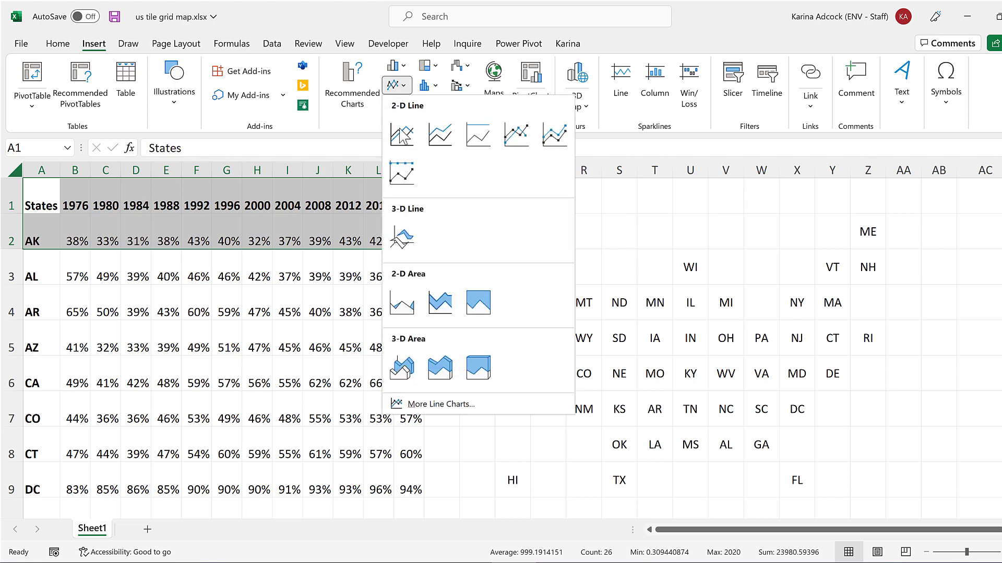
left_click(402, 299)
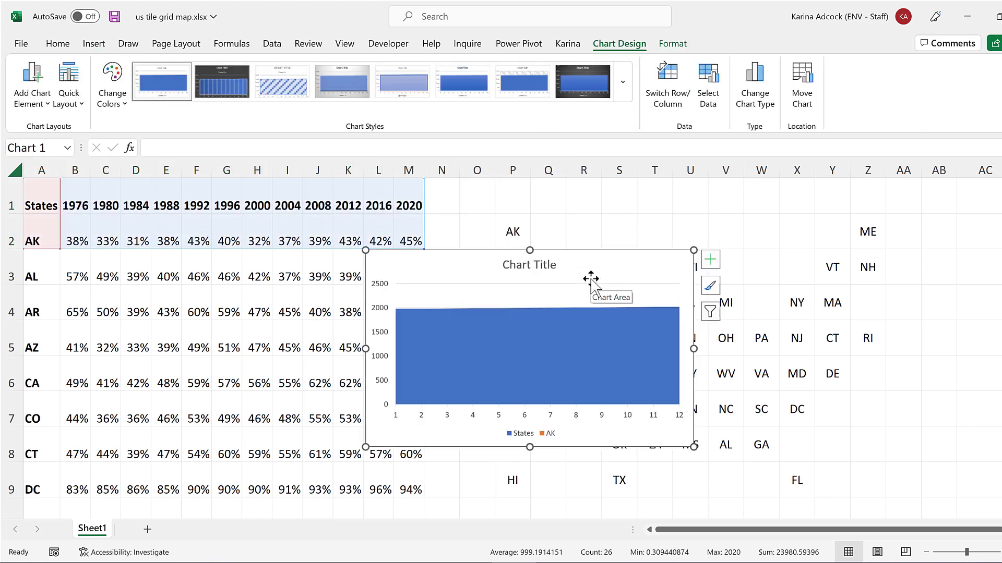
Step: Delete the States series so the chart plots only AK
left_click(543, 332)
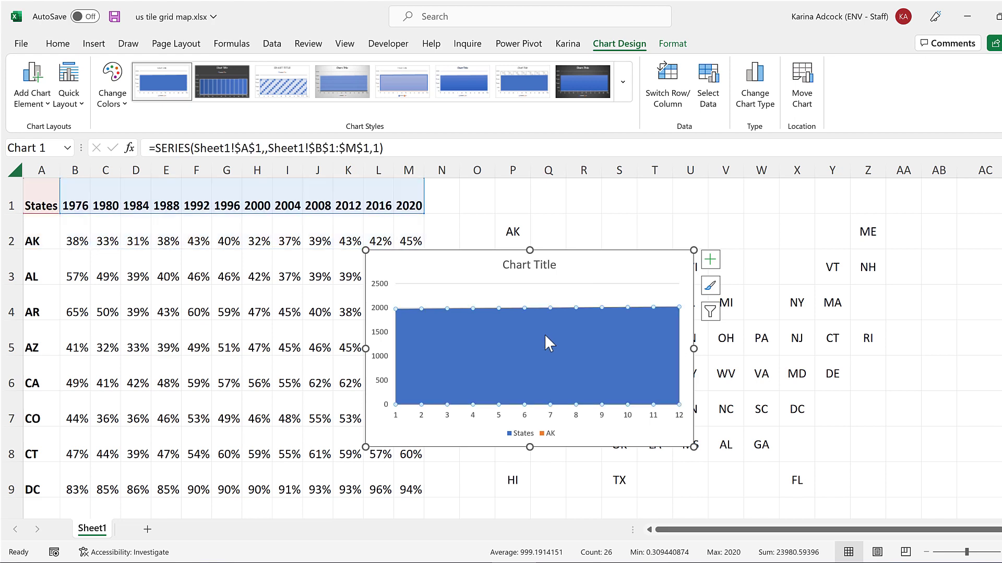
key("Delete")
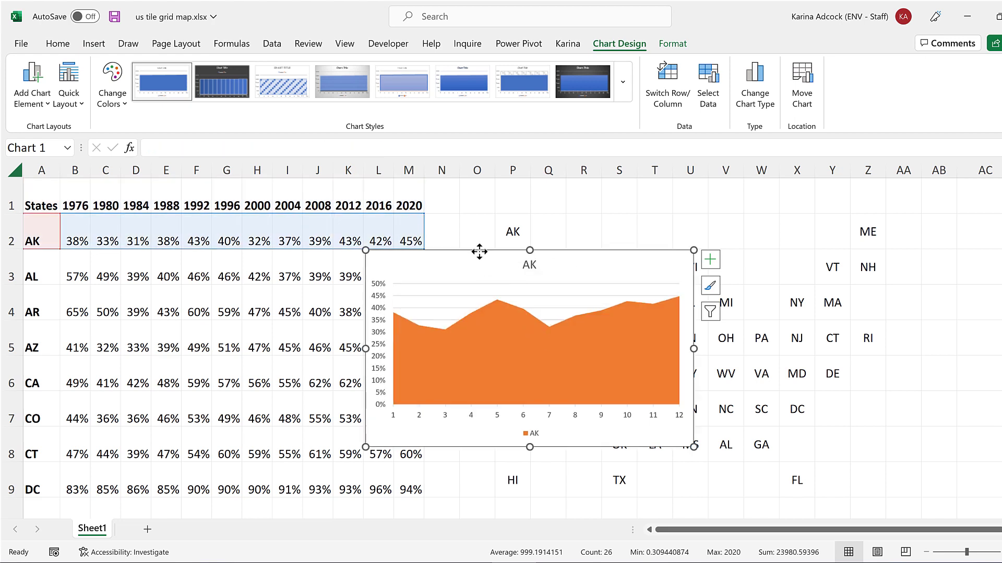
right_click(479, 252)
Step: Use the year headers B1:M1 (1976–2020) as the AK chart's horizontal axis labels
left_click(528, 343)
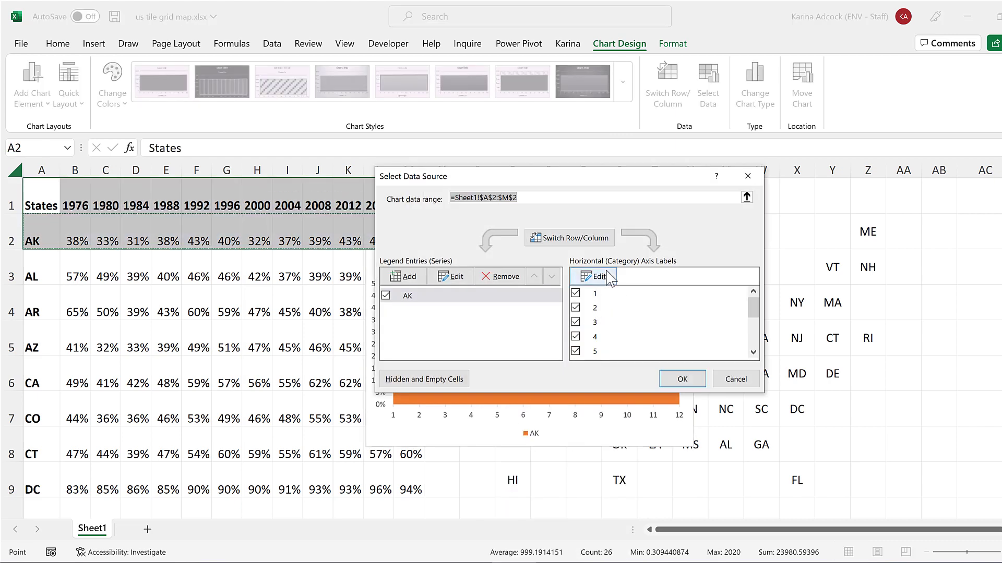
left_click(605, 277)
left_click_drag(80, 196, 409, 197)
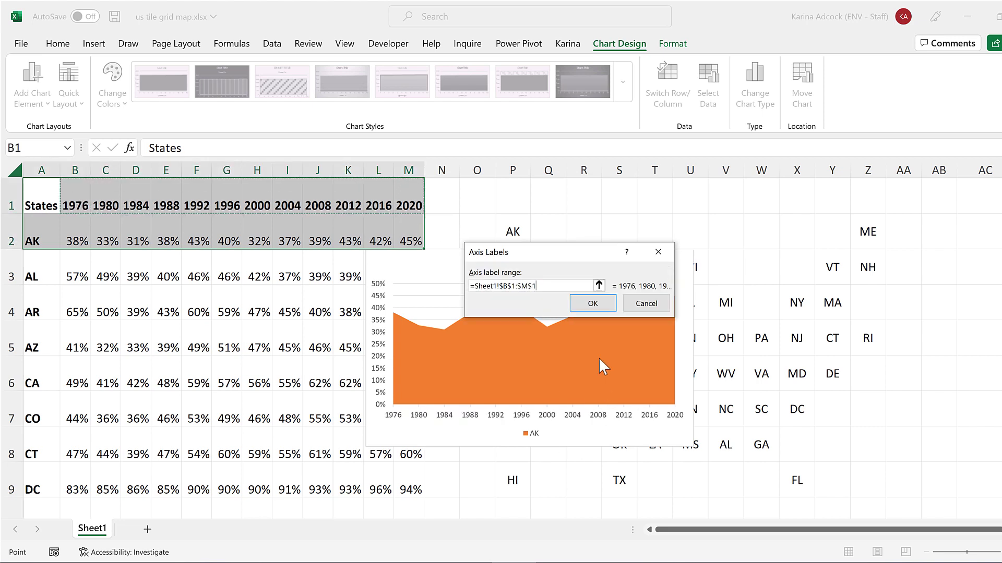
left_click(593, 306)
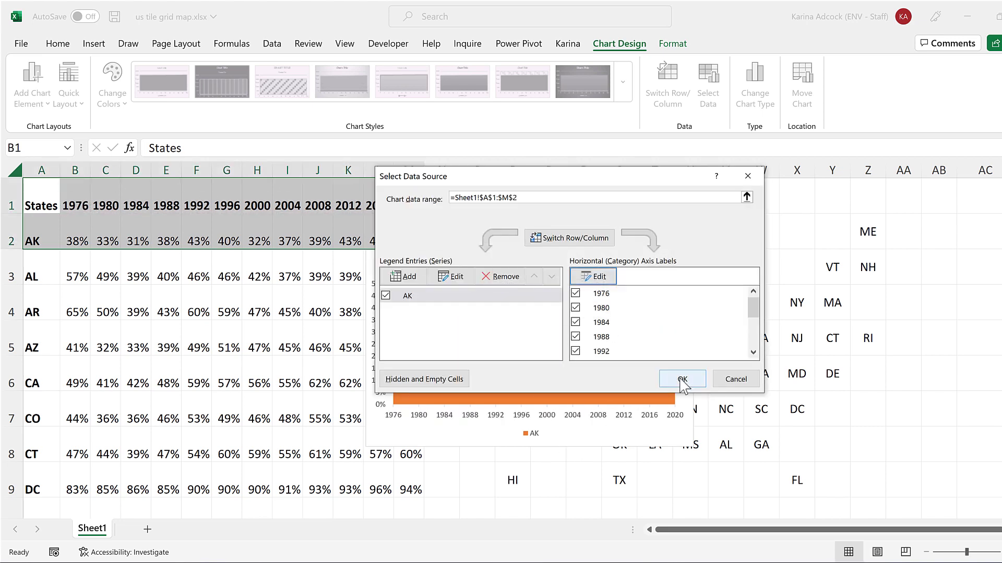
left_click(682, 381)
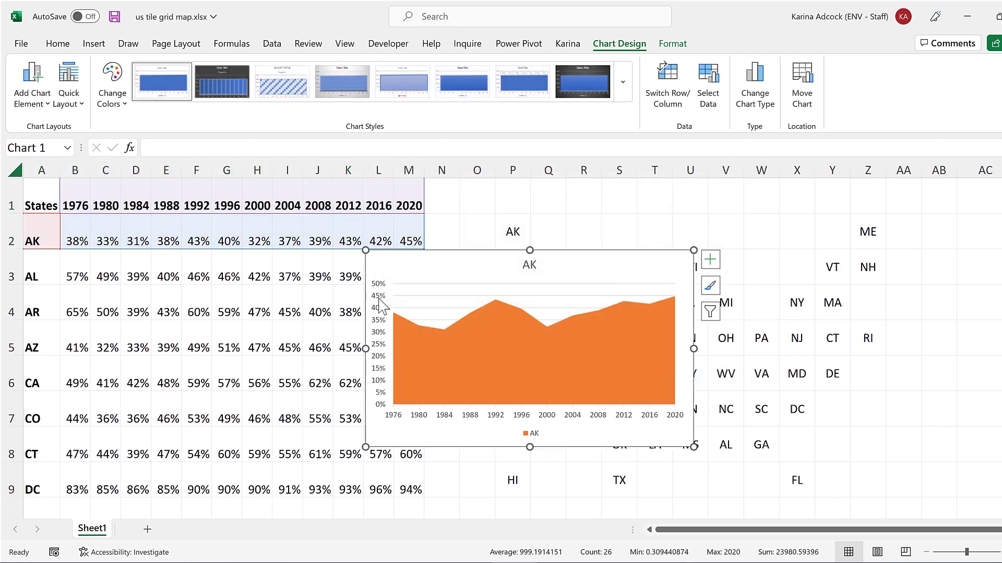
Step: Set the vertical axis maximum to 1.0 so the scale runs 0–100%
double_click(381, 305)
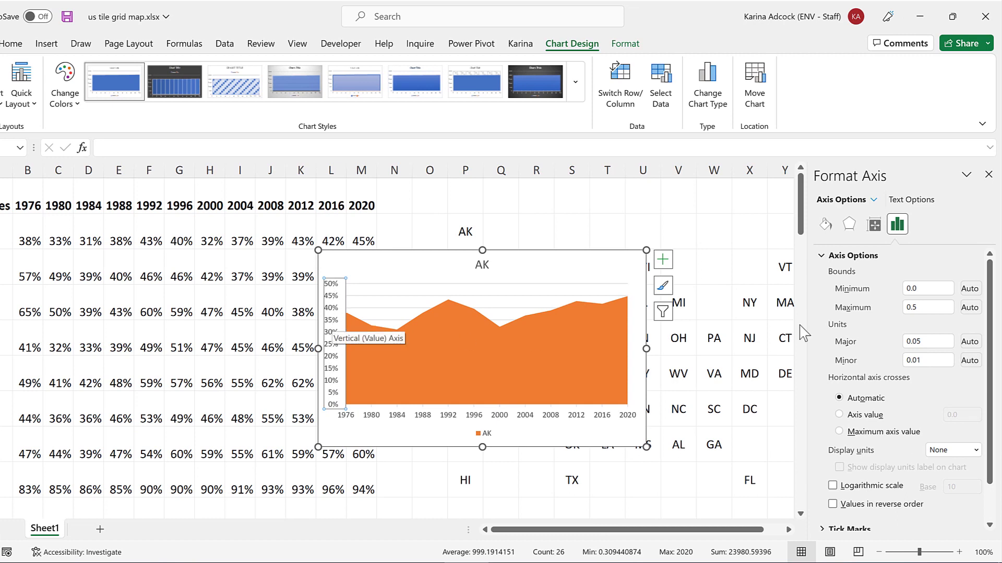
left_click(909, 308)
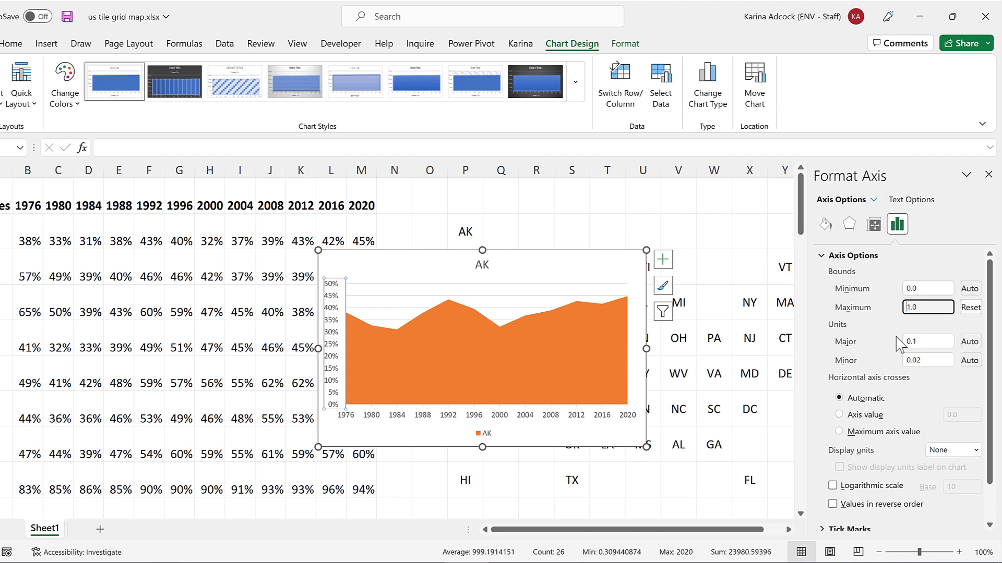
type("1.0")
key("Return")
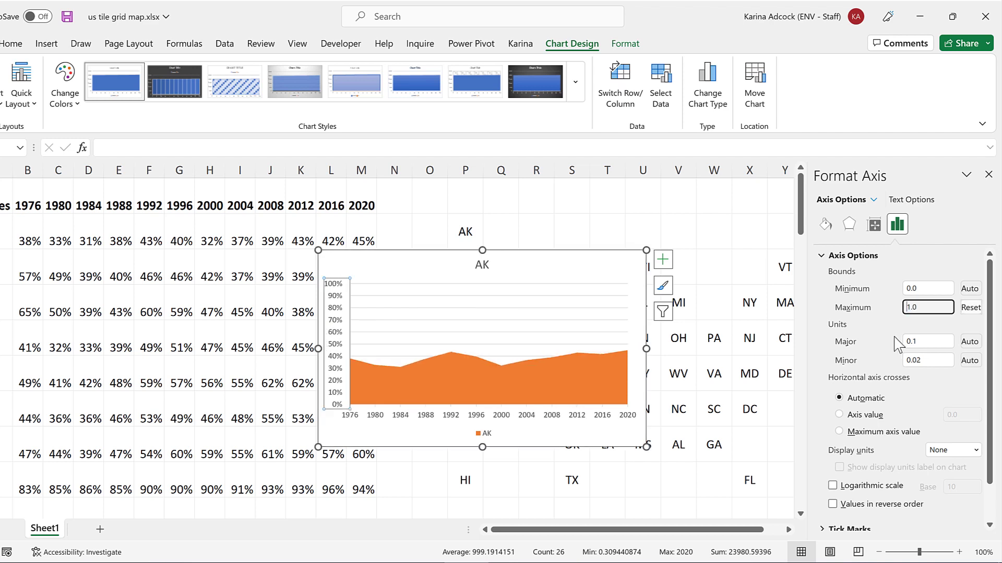
Step: Delete the vertical axis, horizontal axis, major gridlines and legend from the chart
left_click(365, 265)
left_click(343, 308)
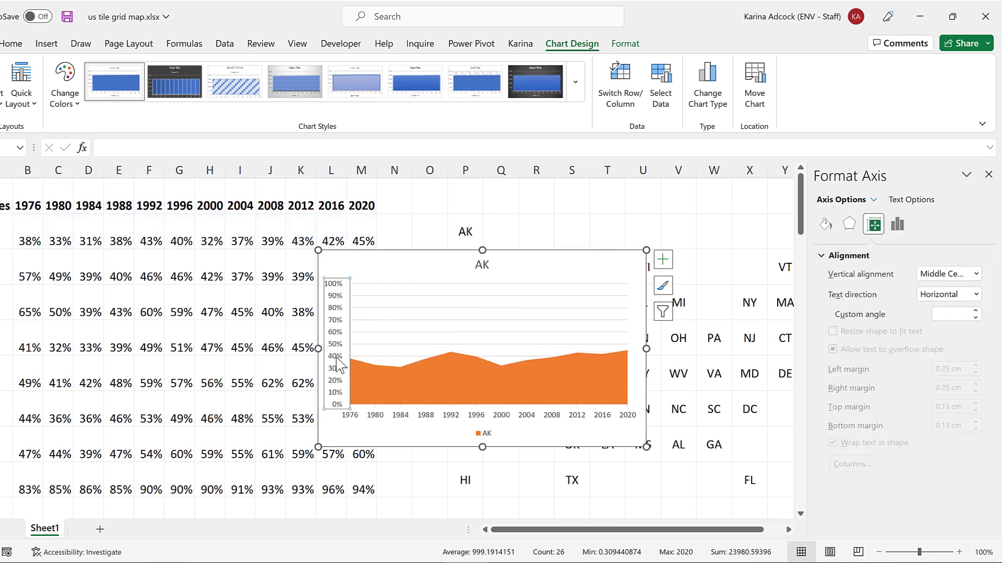
key("Delete")
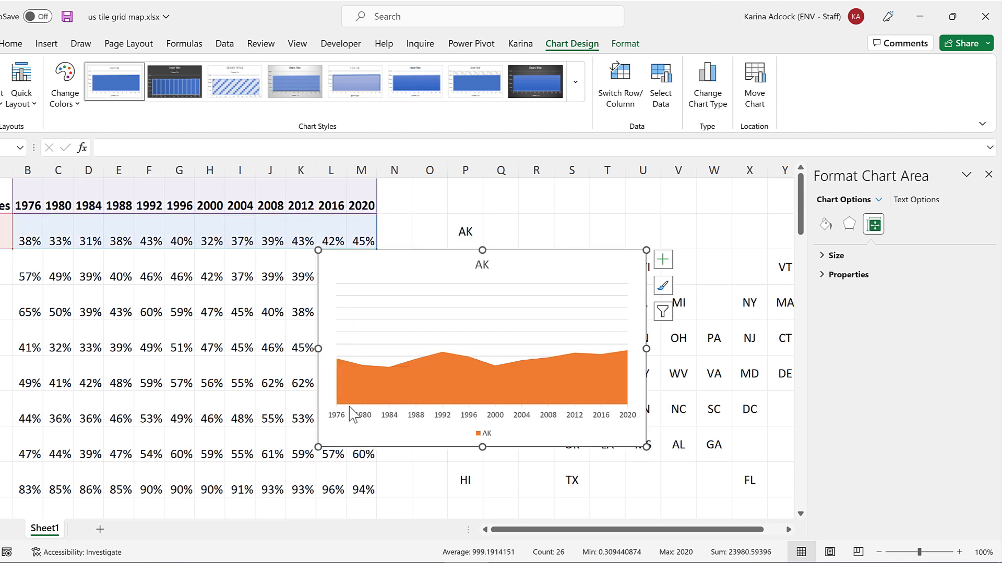
left_click(364, 420)
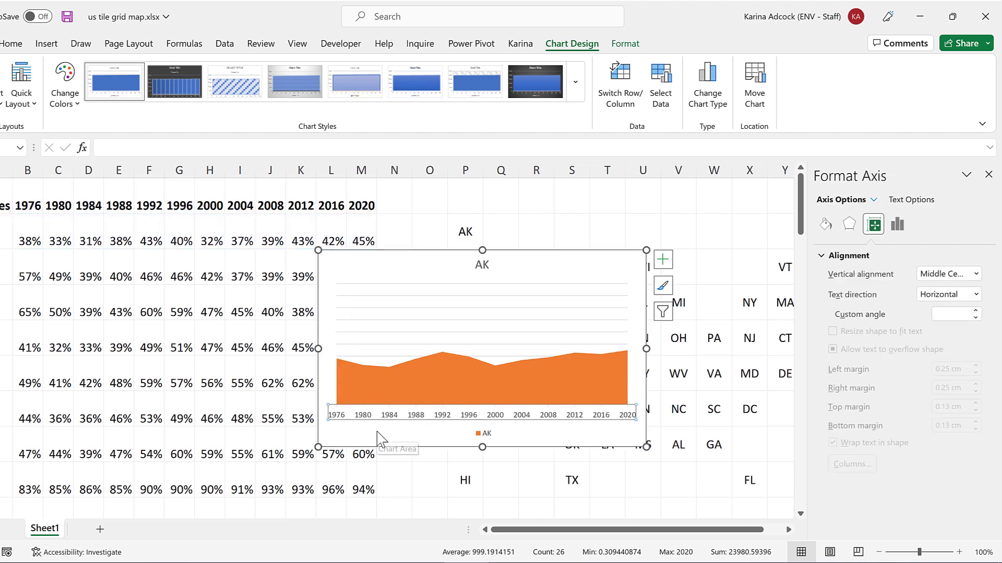
key("Delete")
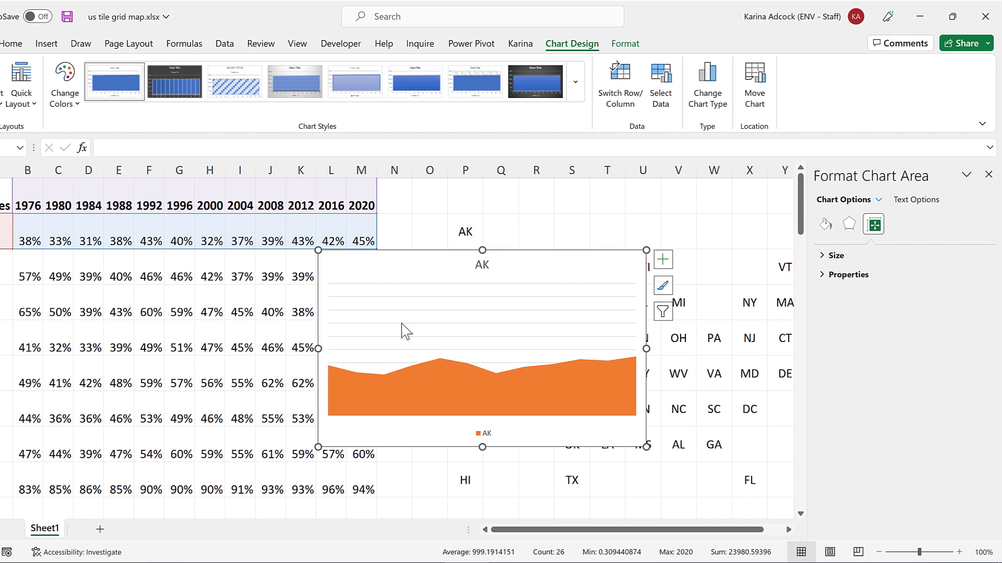
left_click(402, 325)
key("Delete")
left_click(487, 435)
key("Delete")
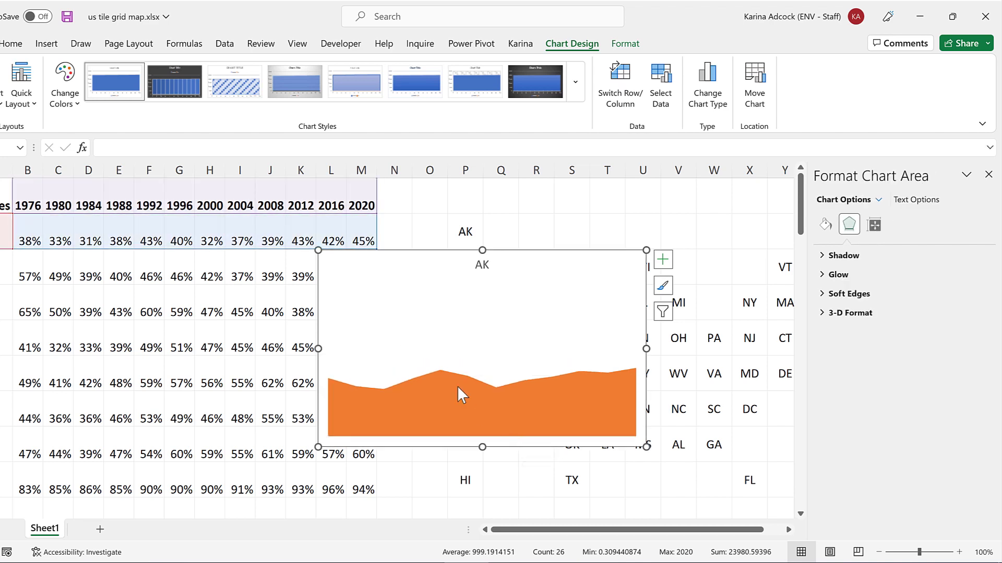
Step: Fill the AK area series with solid blue
left_click(457, 386)
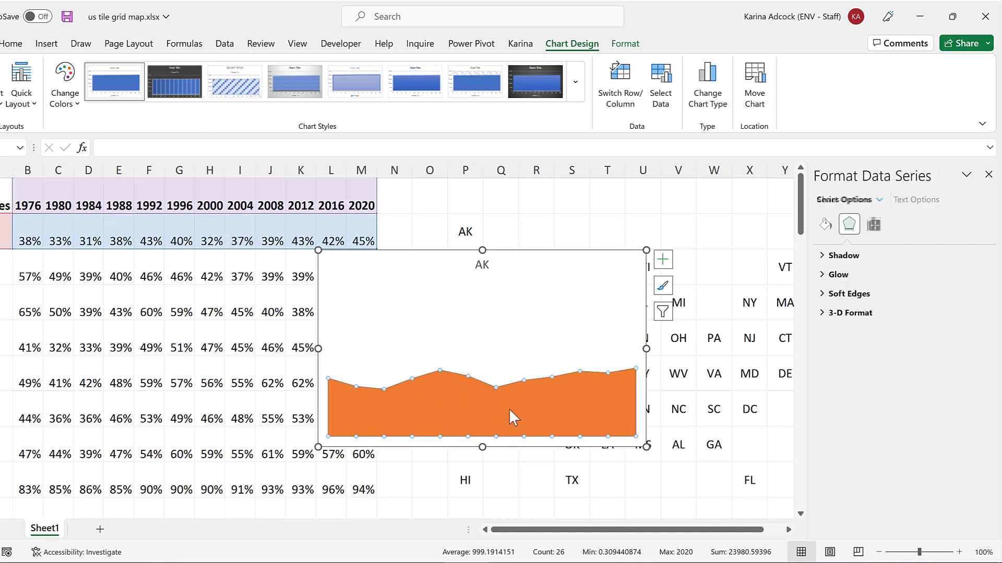
left_click(826, 224)
left_click(866, 257)
left_click(974, 385)
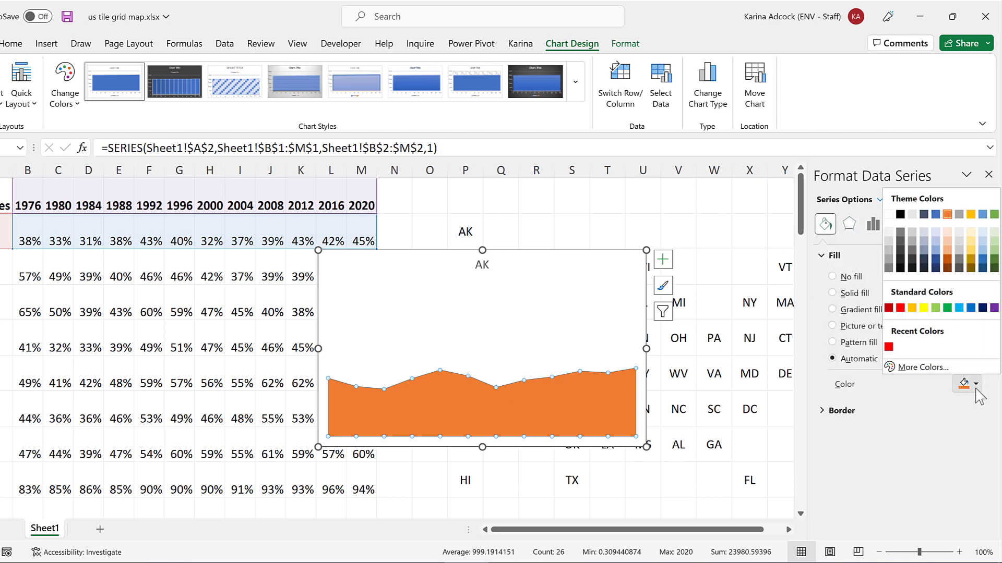
left_click(971, 309)
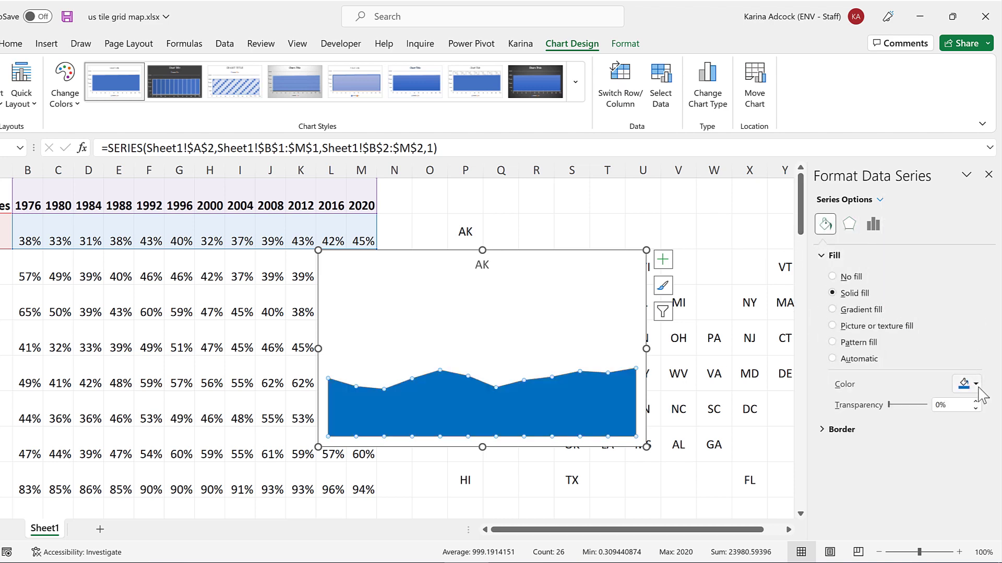
Step: Fill the plot area behind it with solid red
left_click(496, 284)
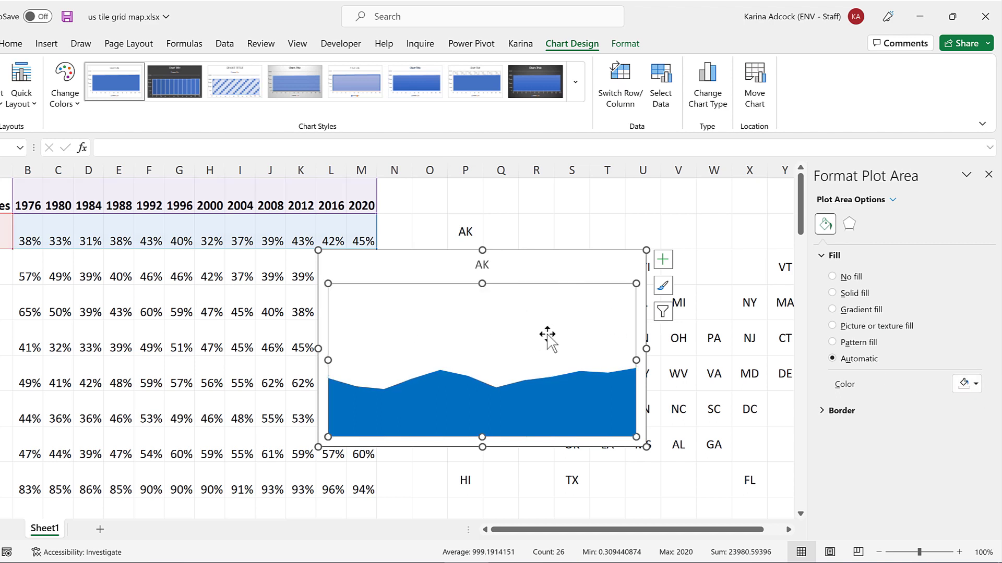
left_click(968, 385)
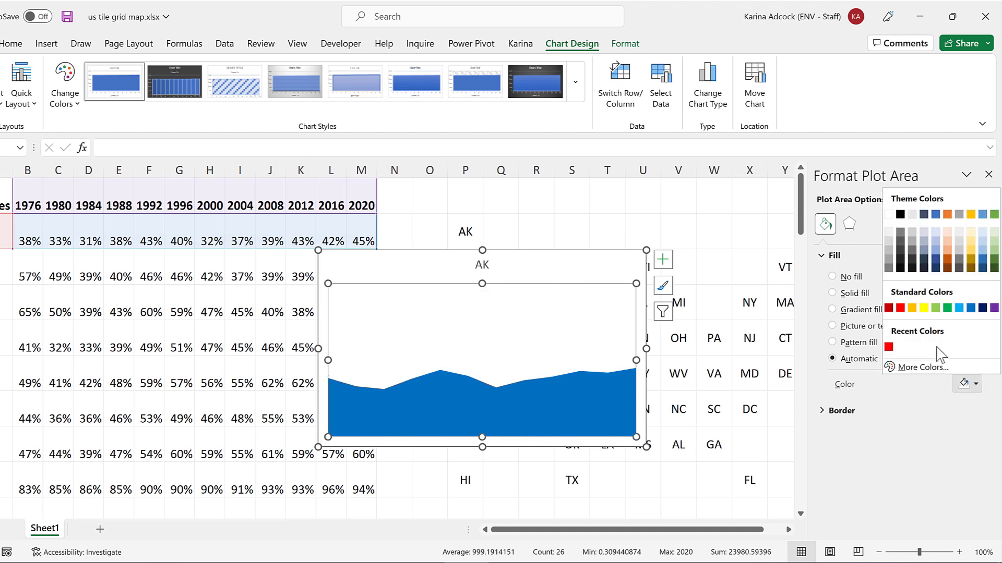
left_click(888, 347)
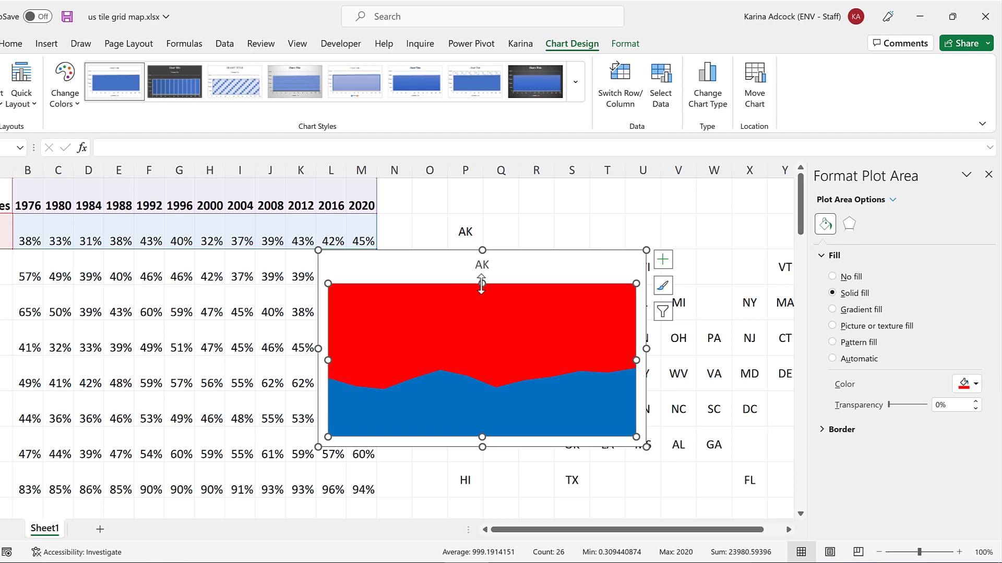
Step: Stretch the plot area up to the chart's top and out to its left edge
left_click_drag(481, 286, 488, 230)
left_click_drag(329, 350, 197, 351)
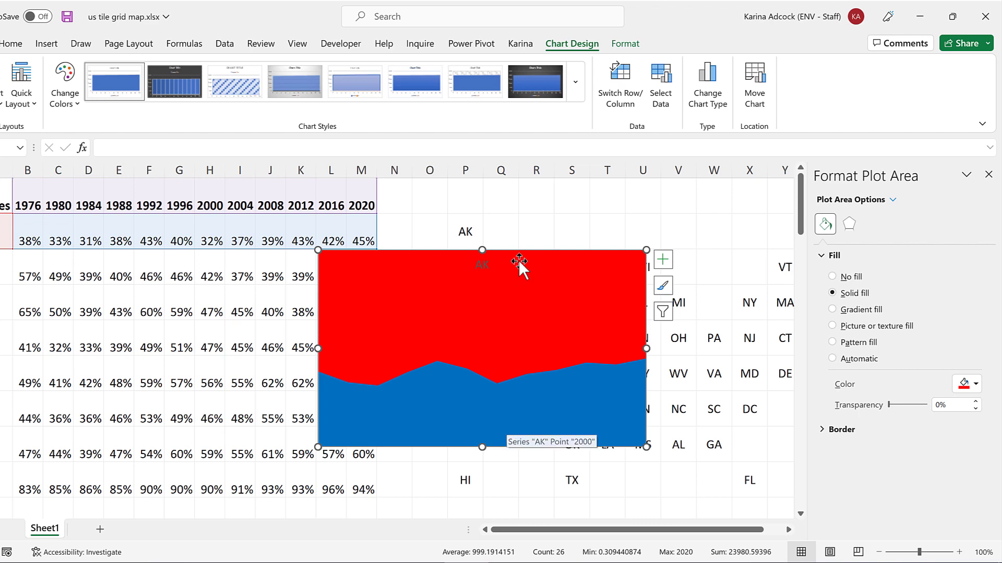
Step: Give the chart area a solid black 0.5 pt border, then close the Format pane
left_click(893, 200)
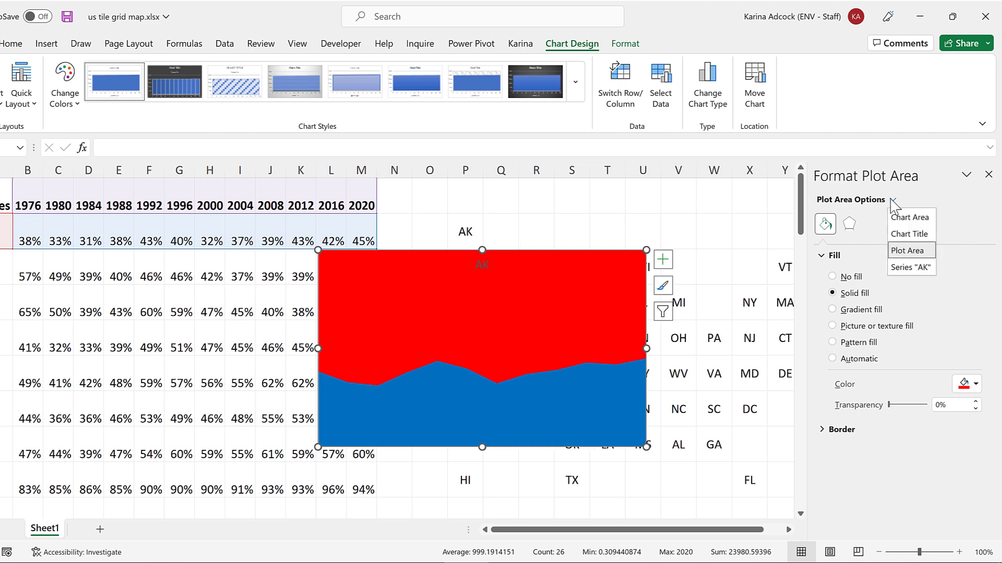
left_click(928, 219)
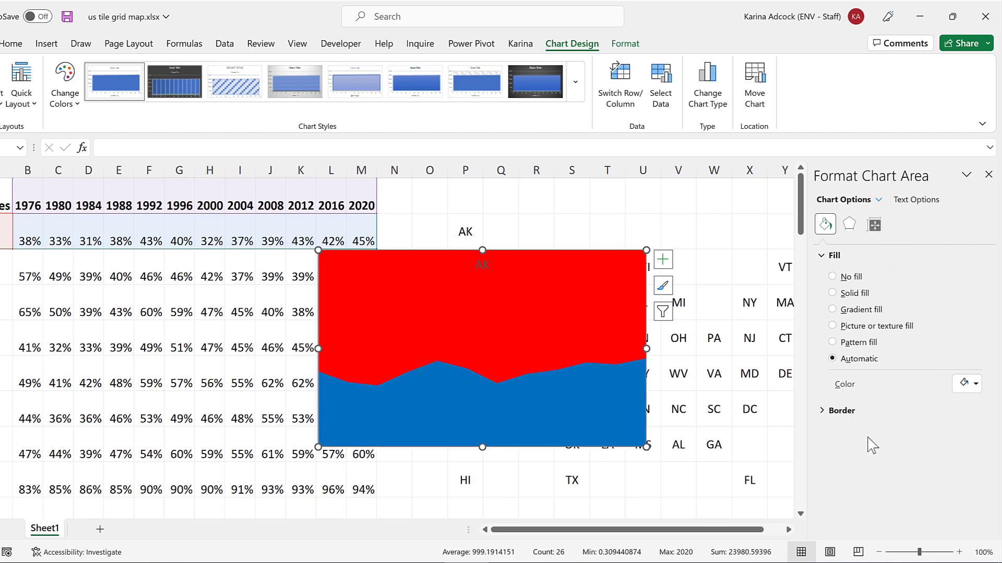
left_click(848, 412)
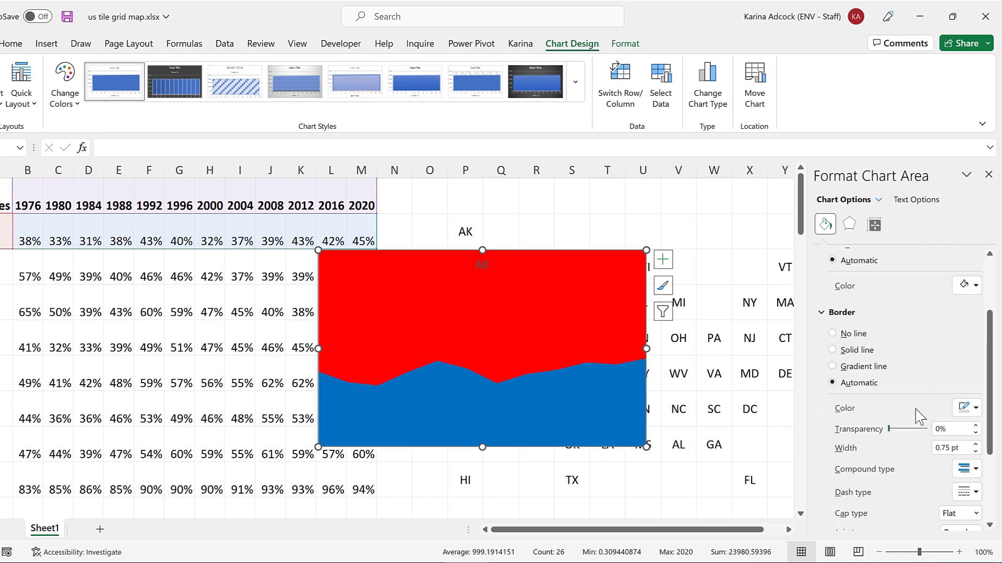
left_click(968, 410)
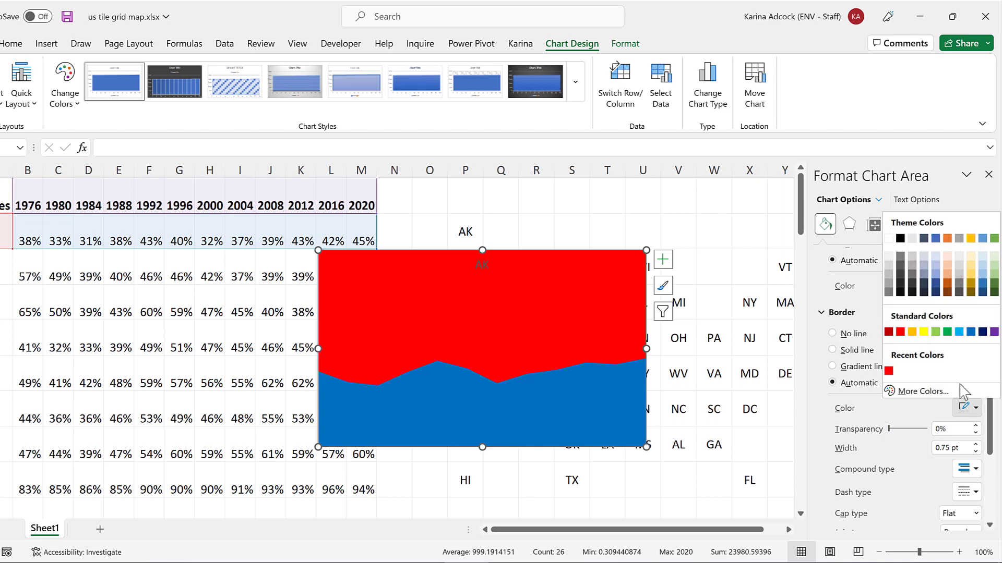
left_click(900, 239)
scroll(908, 412, "down", 2)
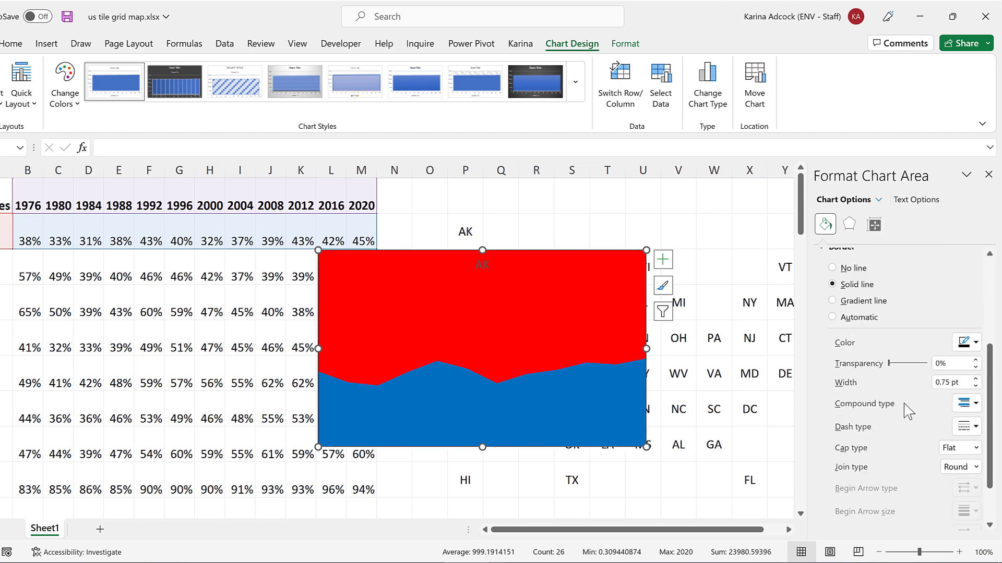
left_click(976, 387)
left_click(989, 174)
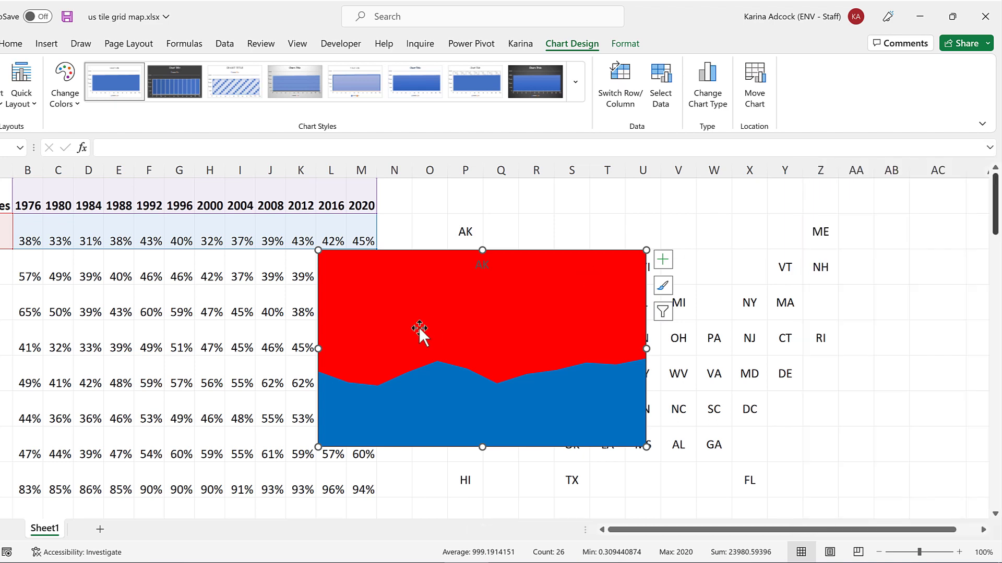
Step: Turn on Snap to Grid from the Format tab's Align options
left_click(623, 44)
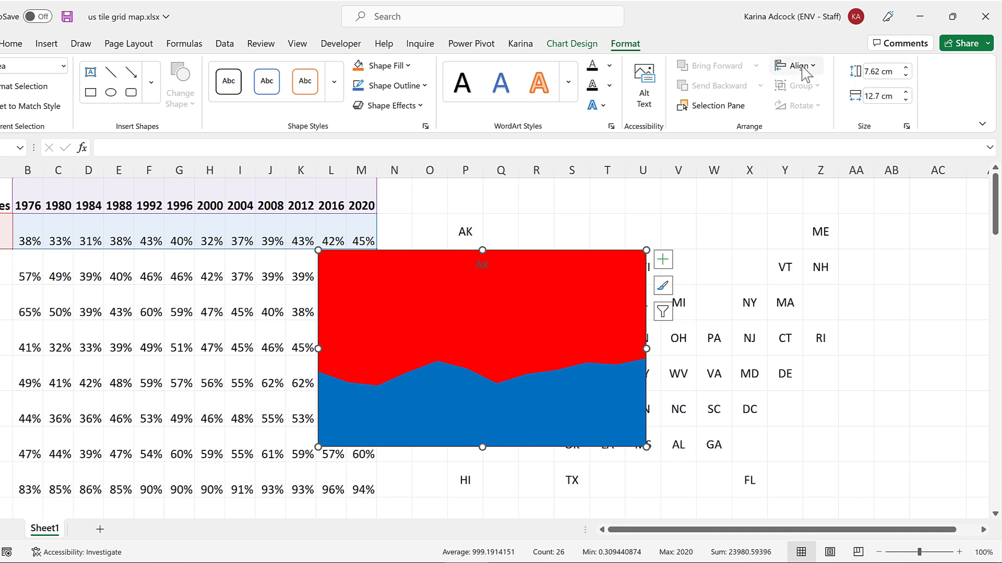
left_click(800, 67)
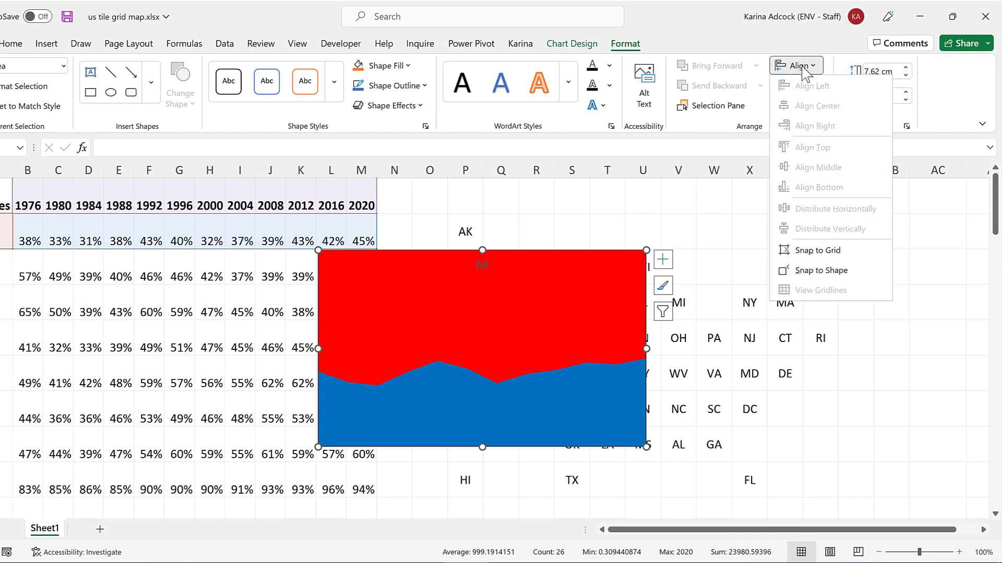
left_click(859, 256)
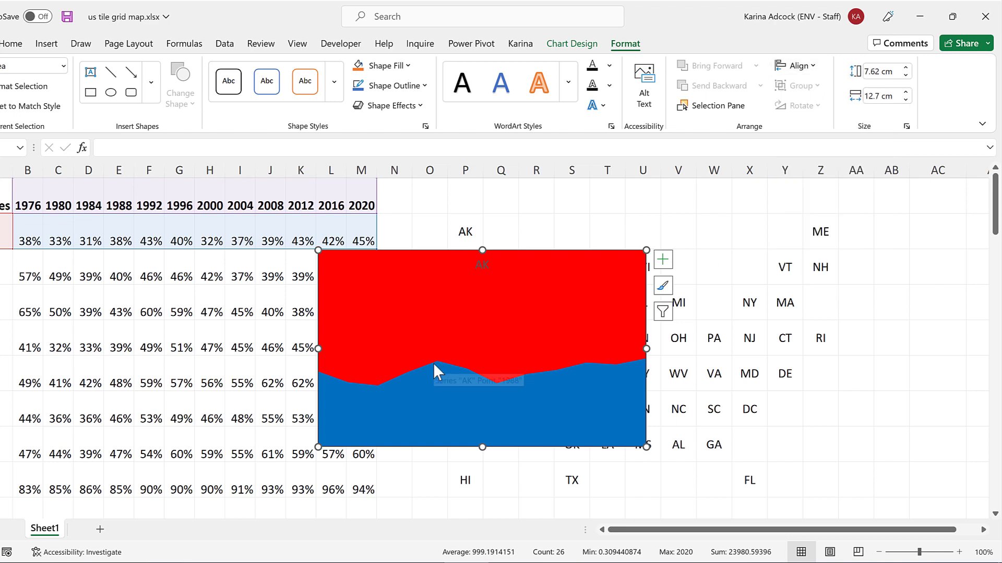
Step: Move the chart over the tile grid and resize it to a 1.38 × 1.38 cm square
left_click_drag(571, 256, 546, 249)
left_click_drag(541, 294, 542, 249)
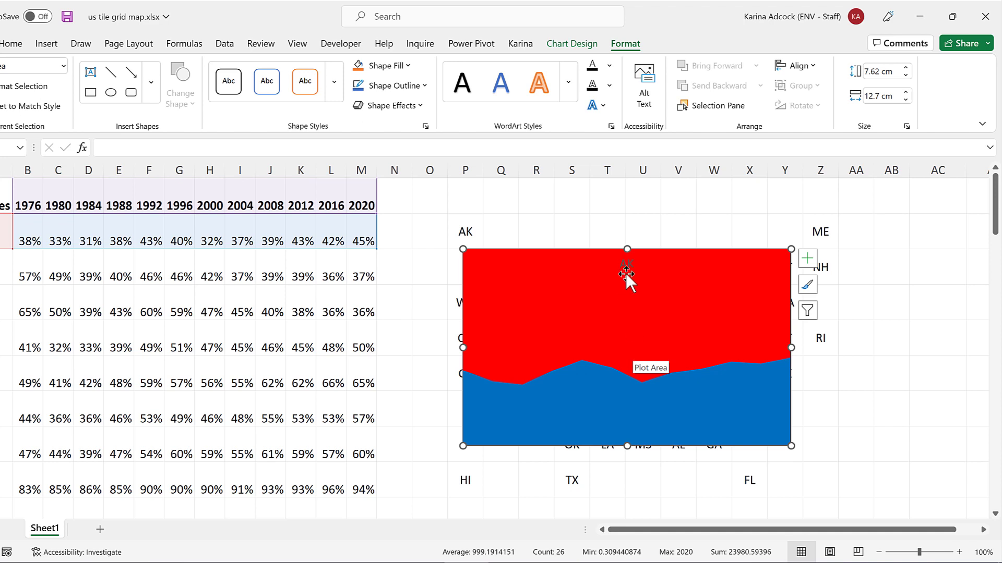
left_click_drag(630, 249, 628, 214)
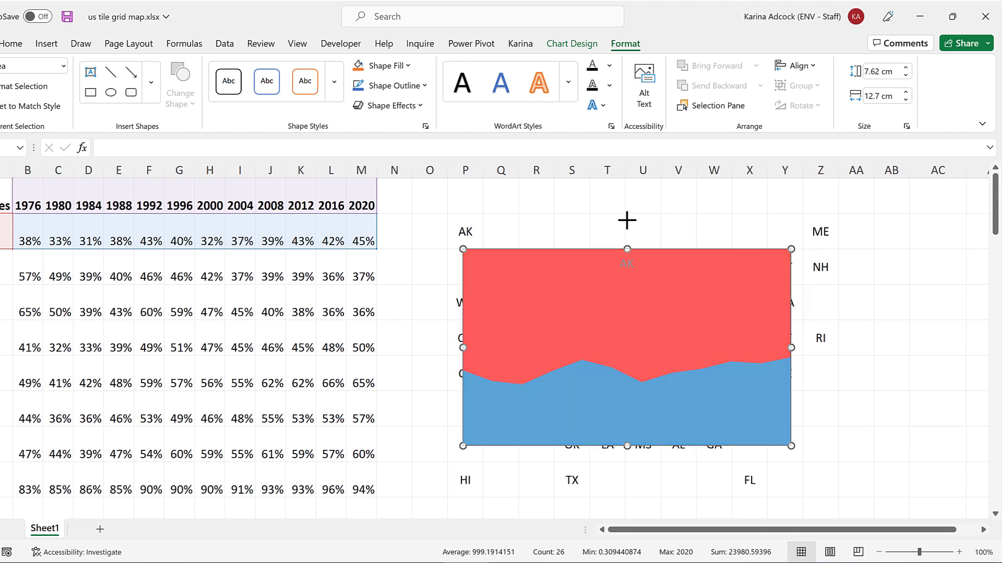
left_click_drag(701, 316, 662, 309)
left_click_drag(485, 332, 625, 352)
left_click_drag(642, 447, 643, 249)
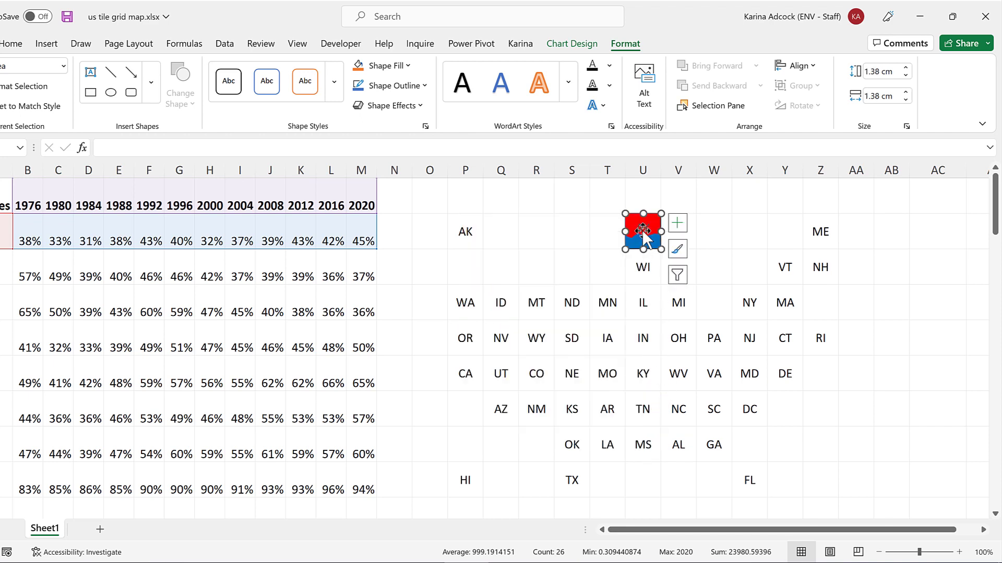
Step: Make the AK title white, bold and 10.5 pt, and move the chart into cell N2
left_click(643, 249)
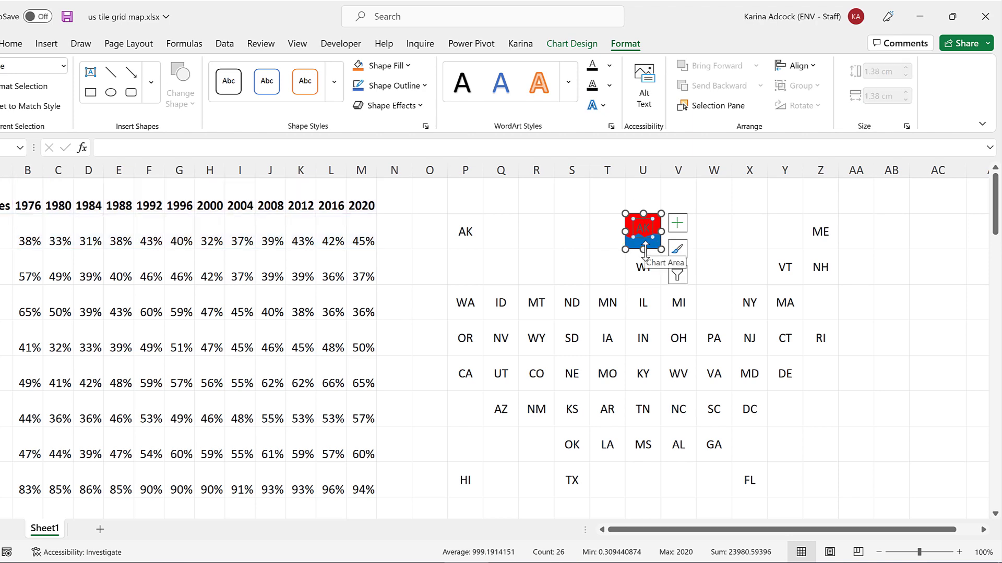
left_click(11, 43)
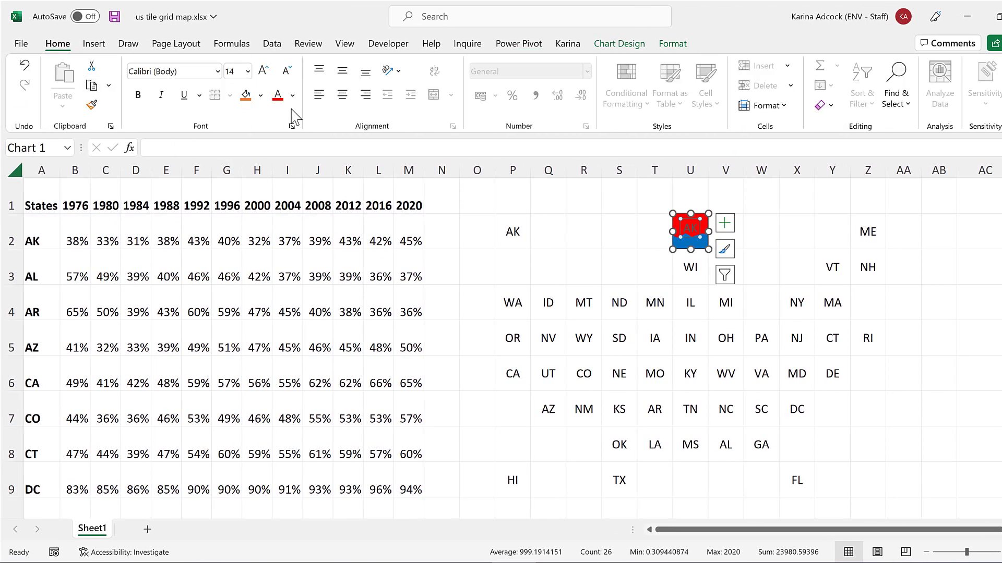
left_click(292, 95)
left_click(274, 152)
left_click(138, 95)
left_click(286, 71)
left_click(286, 71)
left_click(286, 71)
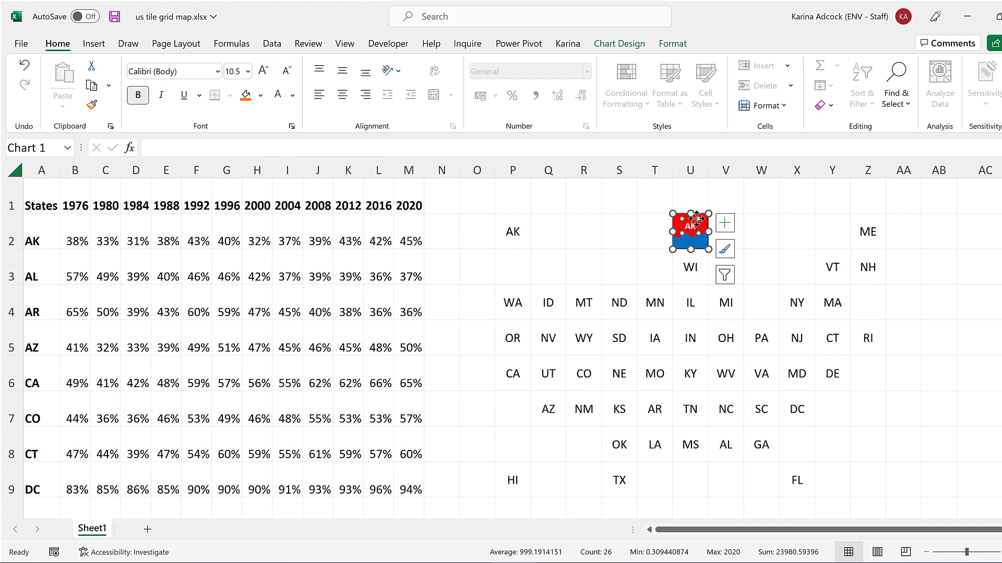
mouse_move(692, 219)
left_mouse_down()
mouse_move(666, 217)
mouse_move(599, 250)
mouse_move(458, 263)
mouse_move(443, 221)
left_mouse_up()
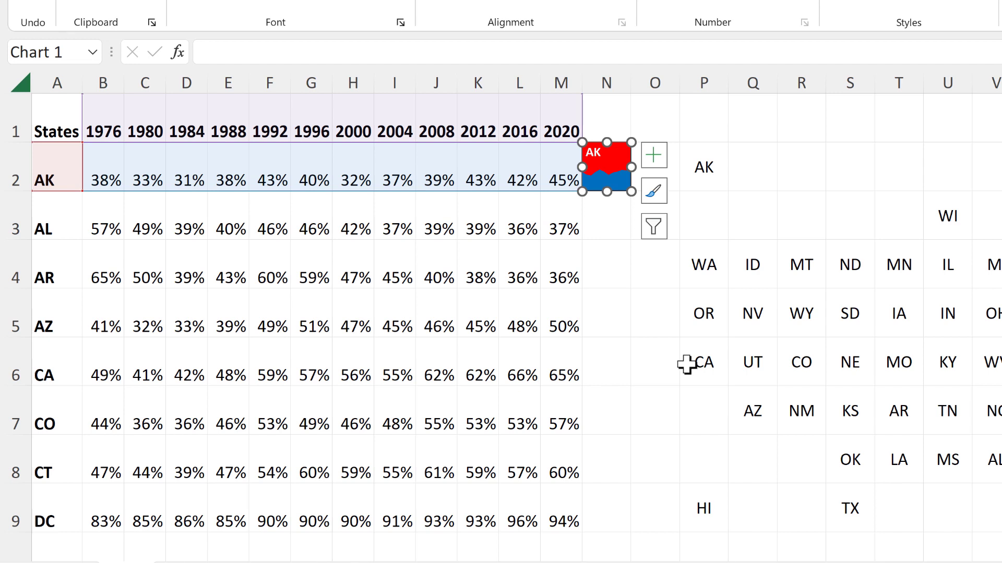
Step: Duplicate the AK chart into N3 with Ctrl+D, then keep duplicating down to N7
key("ctrl+d")
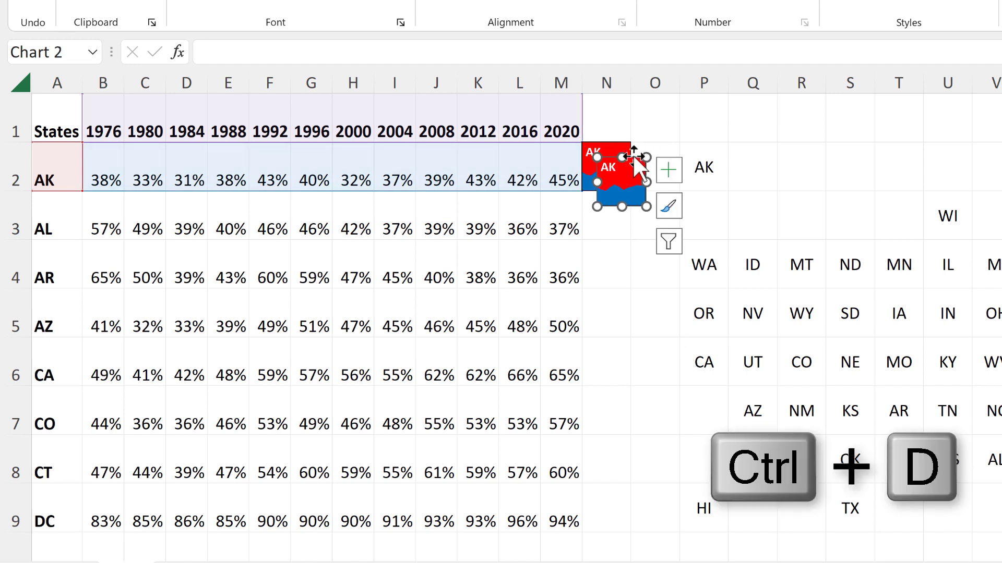
mouse_move(634, 156)
left_mouse_down()
mouse_move(647, 180)
mouse_move(624, 204)
left_mouse_up()
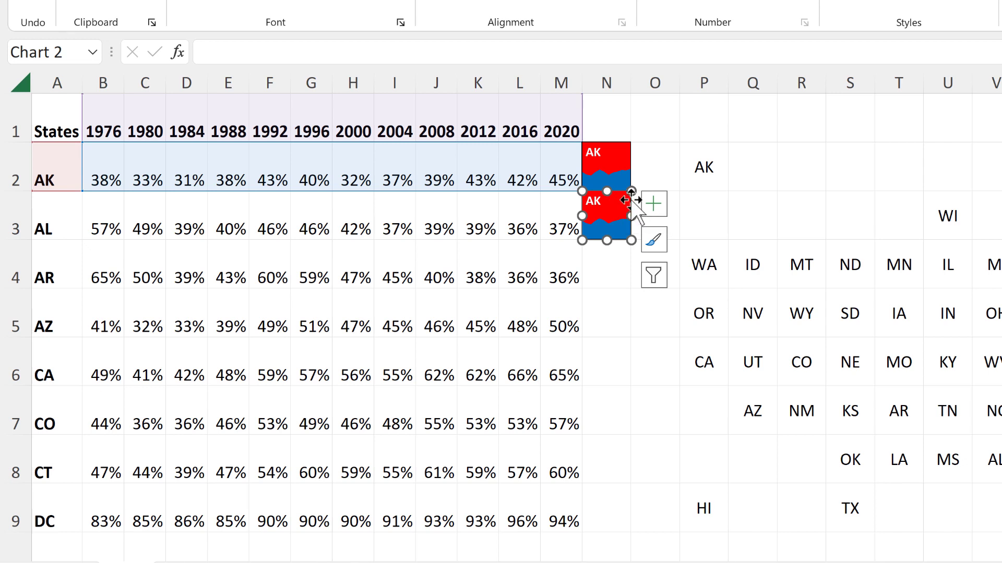
mouse_move(631, 216)
left_mouse_down()
mouse_move(582, 261)
mouse_move(539, 212)
mouse_move(631, 212)
mouse_move(608, 227)
mouse_move(616, 197)
mouse_move(625, 206)
left_mouse_up()
left_click_drag(607, 240, 631, 214)
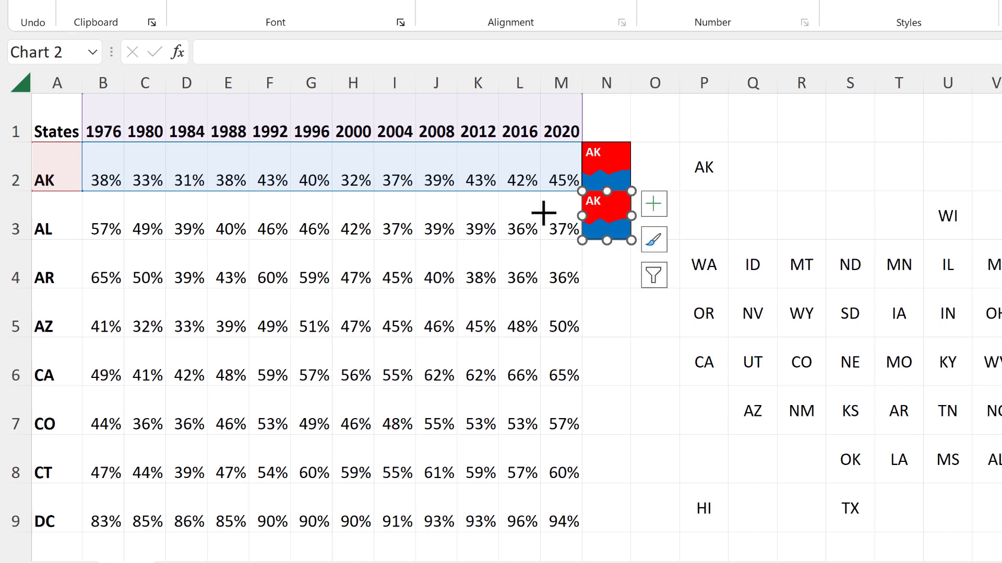
left_click_drag(543, 212, 608, 196)
key("ctrl+d")
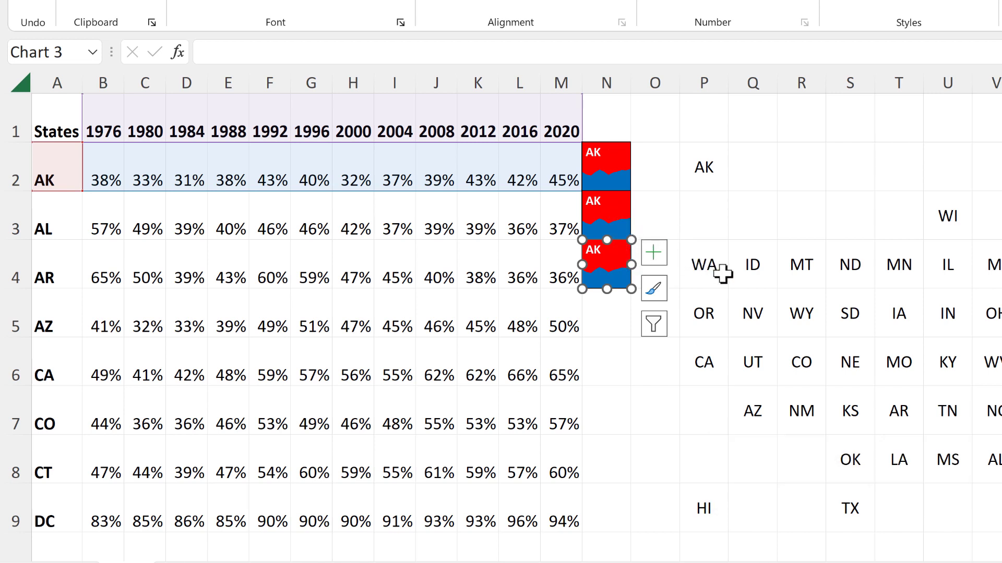
key("ctrl+d")
key("ctrl+d")
key("ctrl+d")
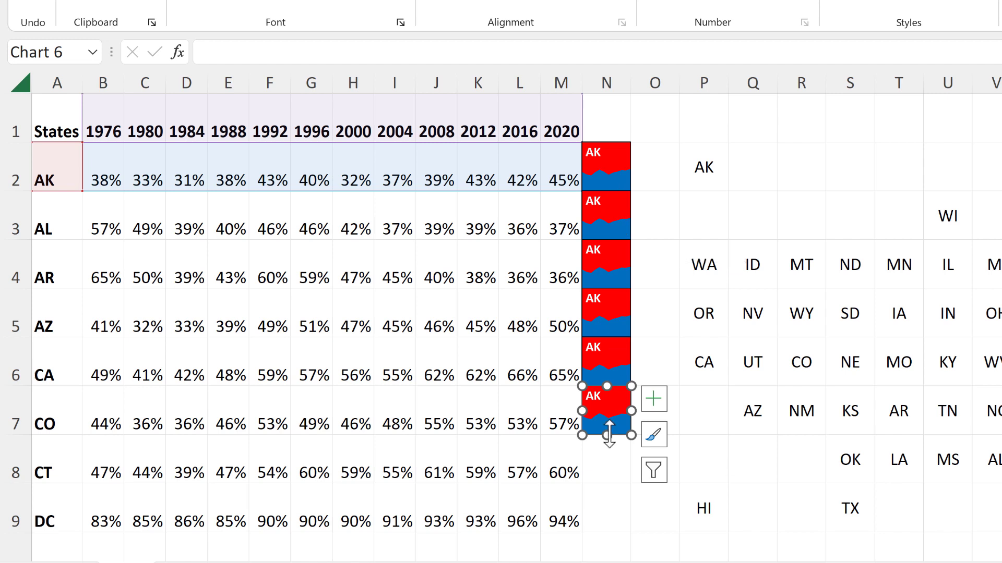
Step: Point the row 3 and row 4 chart copies at the AL and AR data rows
left_click(628, 209)
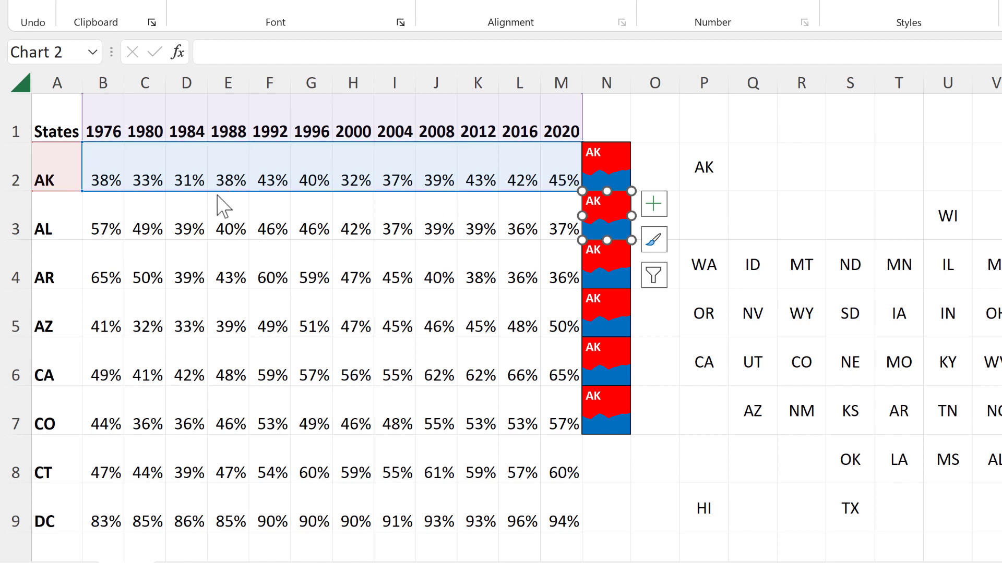
left_click_drag(217, 197, 216, 217)
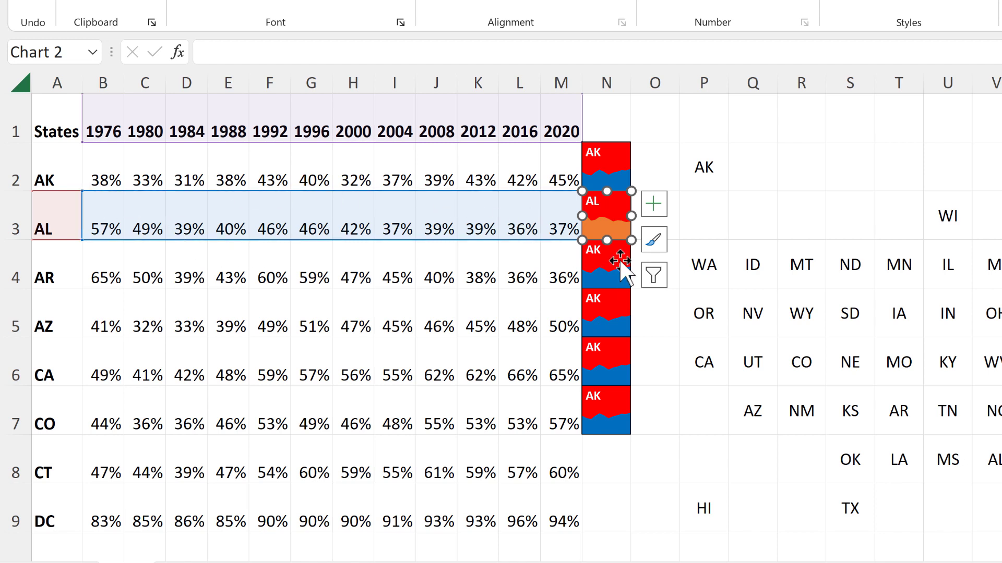
key("ctrl+v")
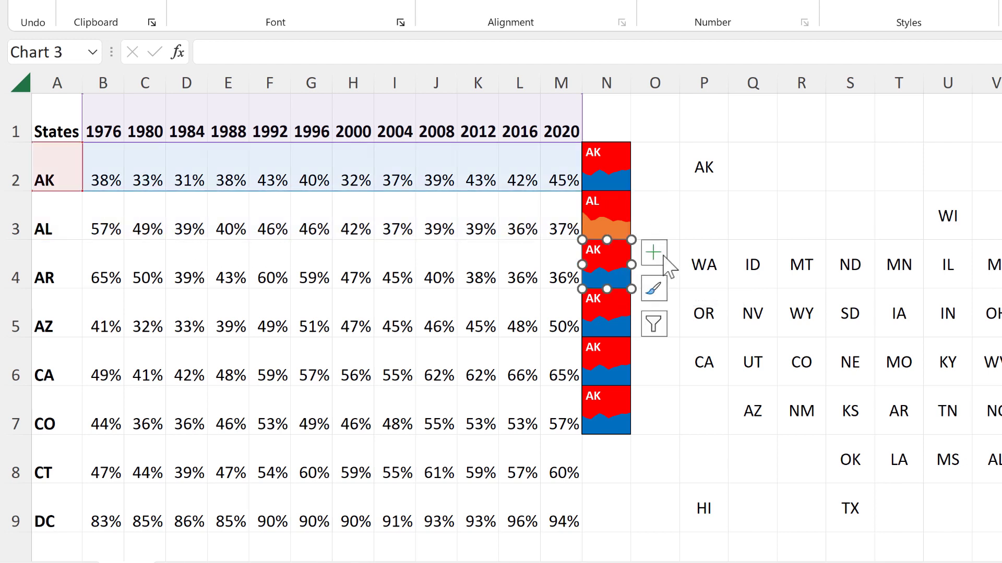
left_click(587, 271)
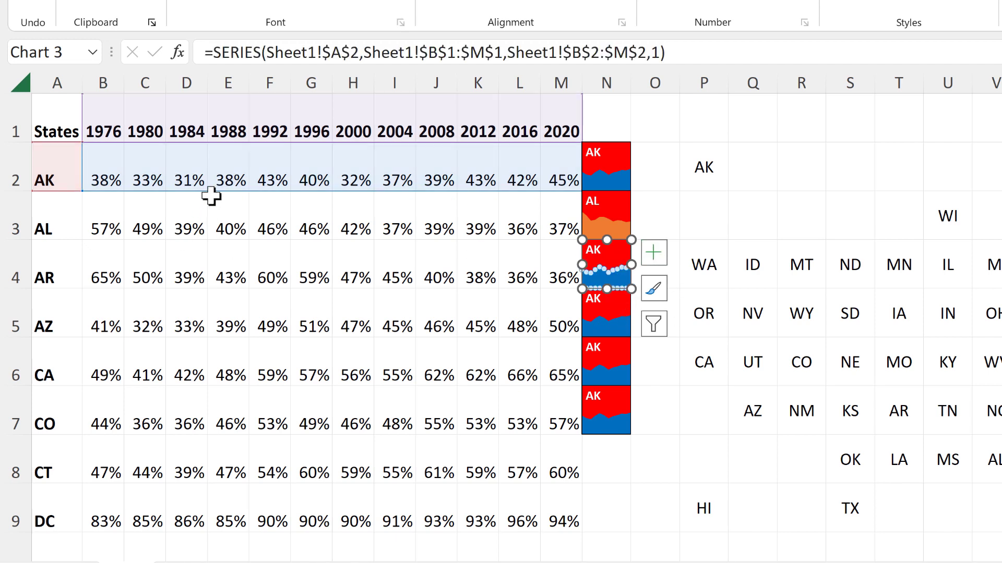
left_click_drag(212, 192, 177, 252)
left_click_drag(69, 191, 63, 260)
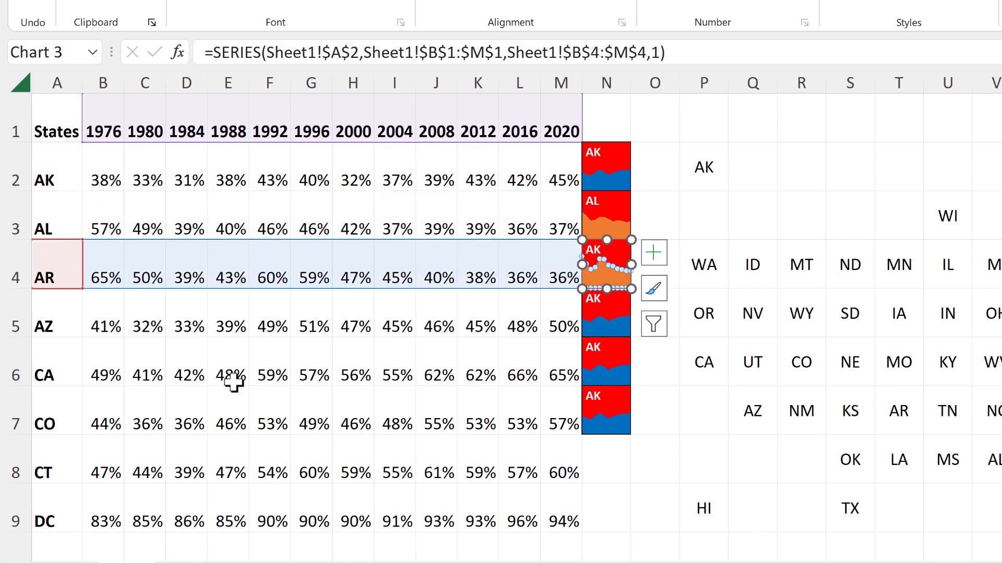
Step: Repoint the row 5–7 charts to the AZ, CA and CO rows, editing one SERIES formula
left_click(631, 315)
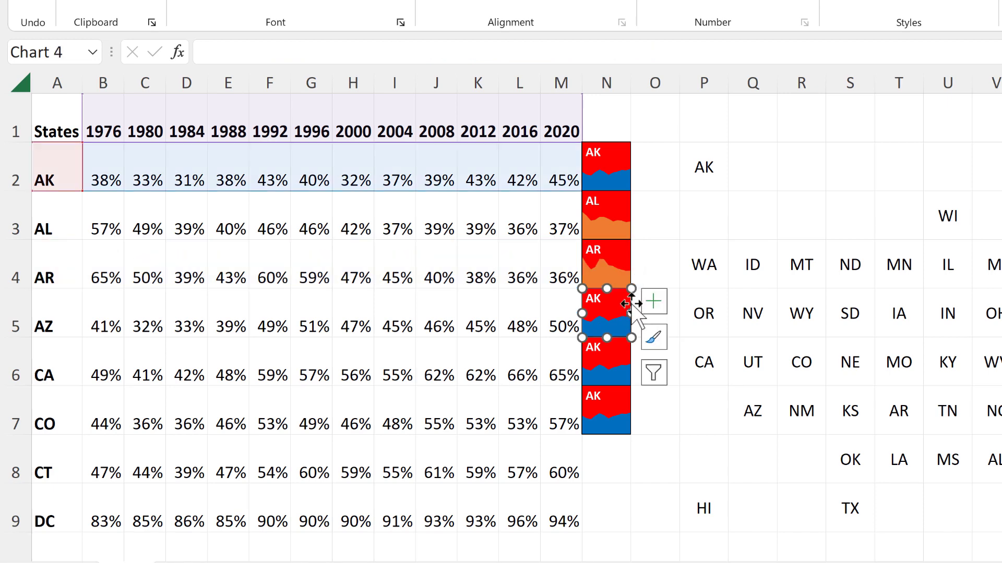
left_click_drag(136, 193, 145, 306)
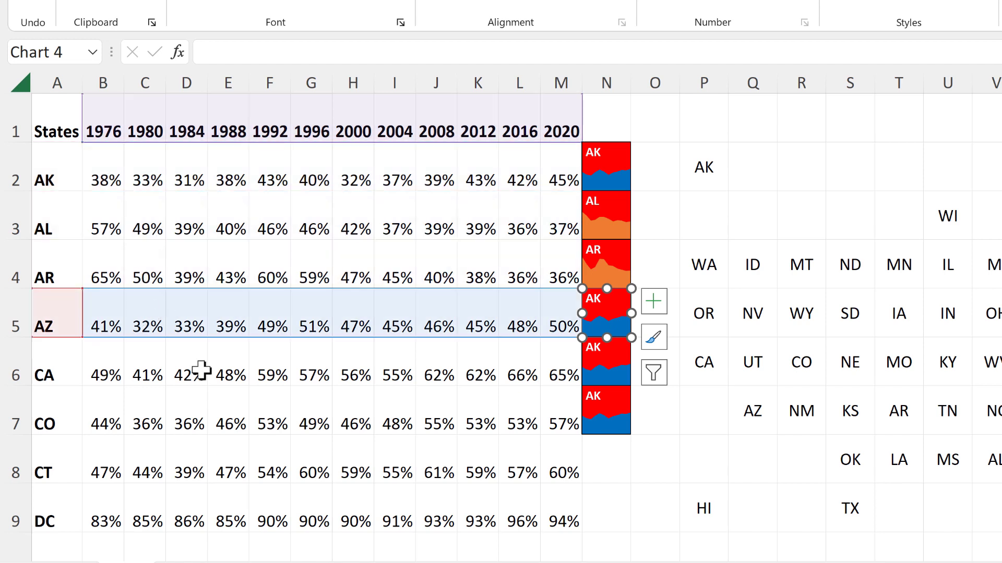
left_click(598, 371)
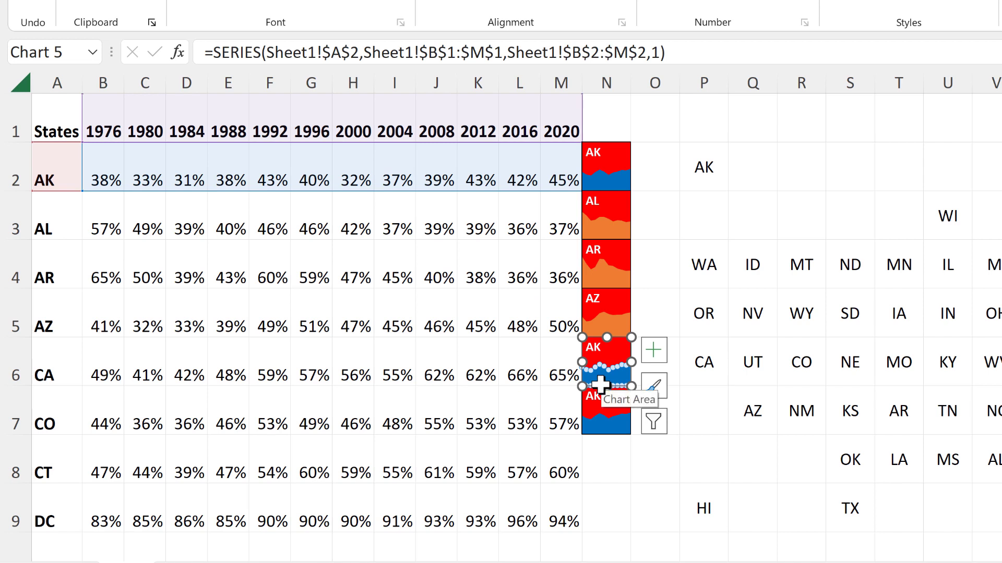
double_click(357, 52)
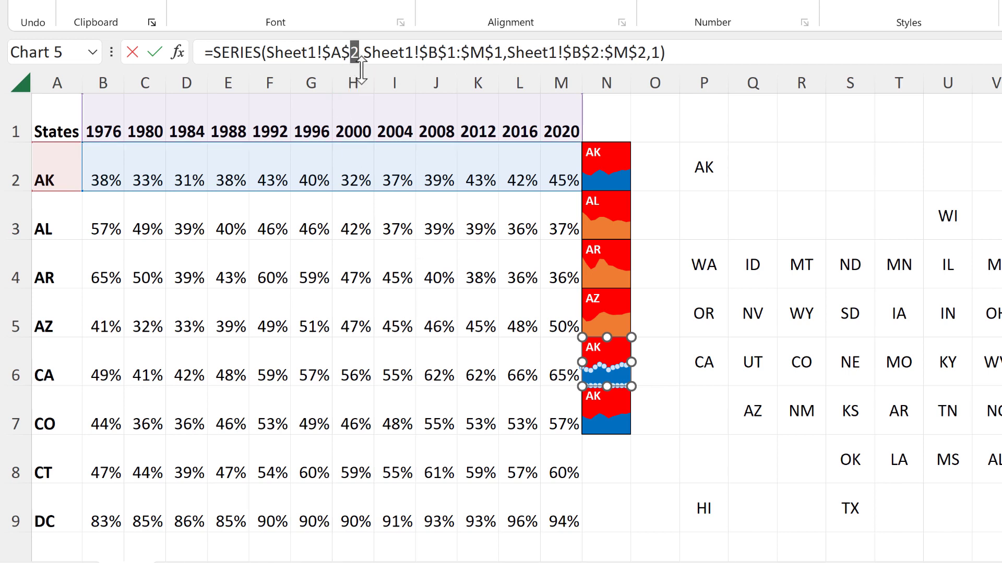
type("6")
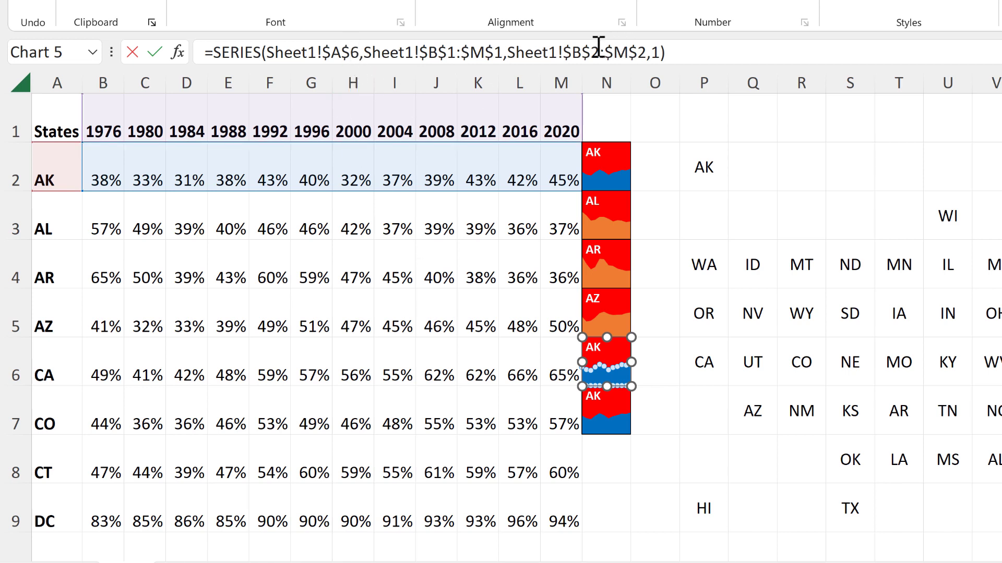
type("6")
type("6")
key("Return")
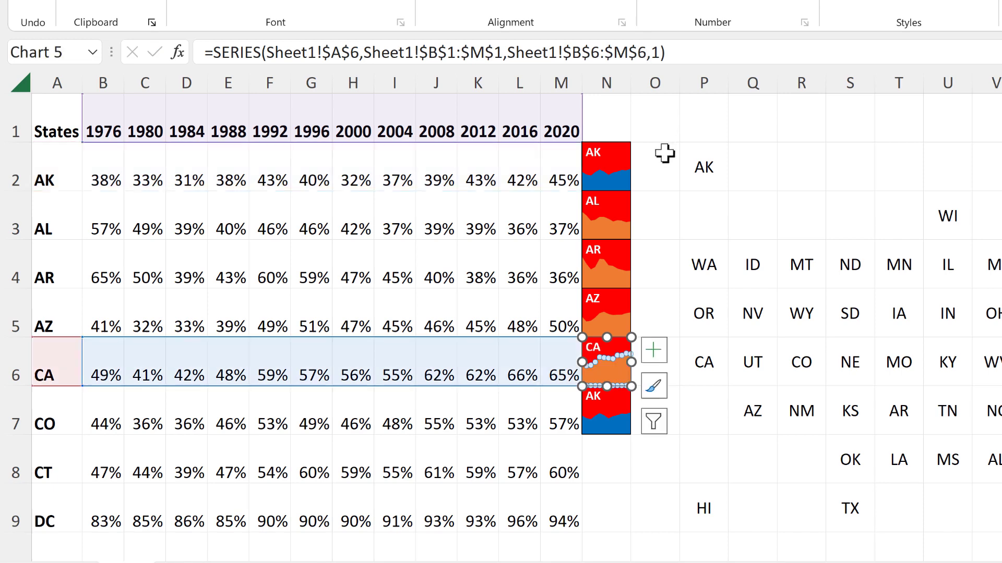
left_click(626, 410)
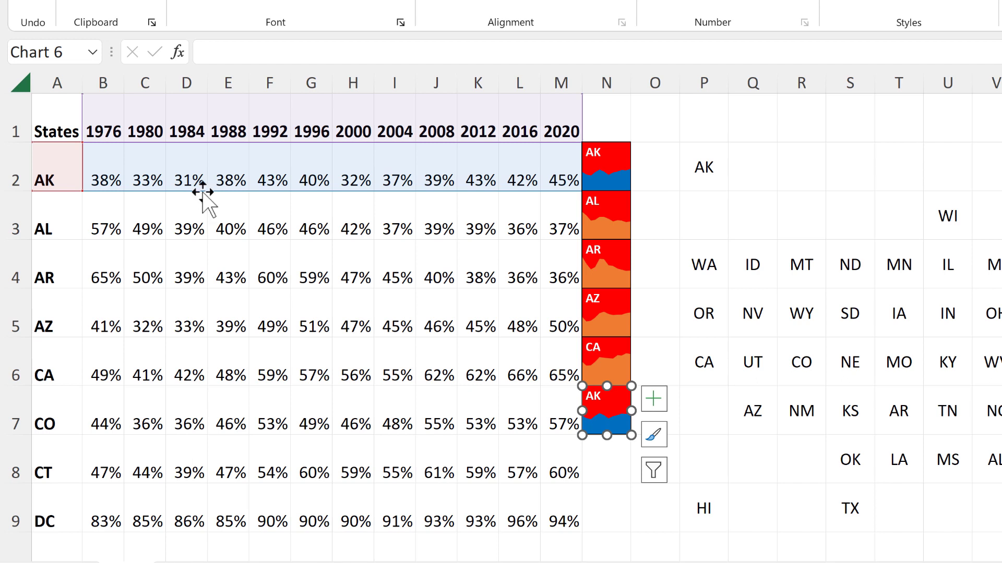
left_click_drag(202, 192, 194, 424)
Step: Give the AL chart's lower series a solid blue fill
left_click(697, 228)
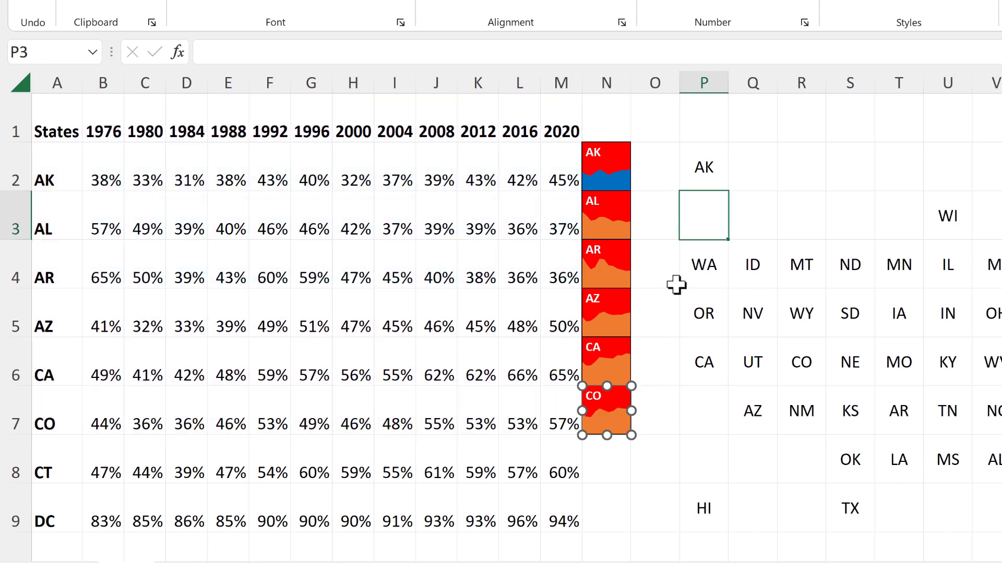
left_click(612, 229)
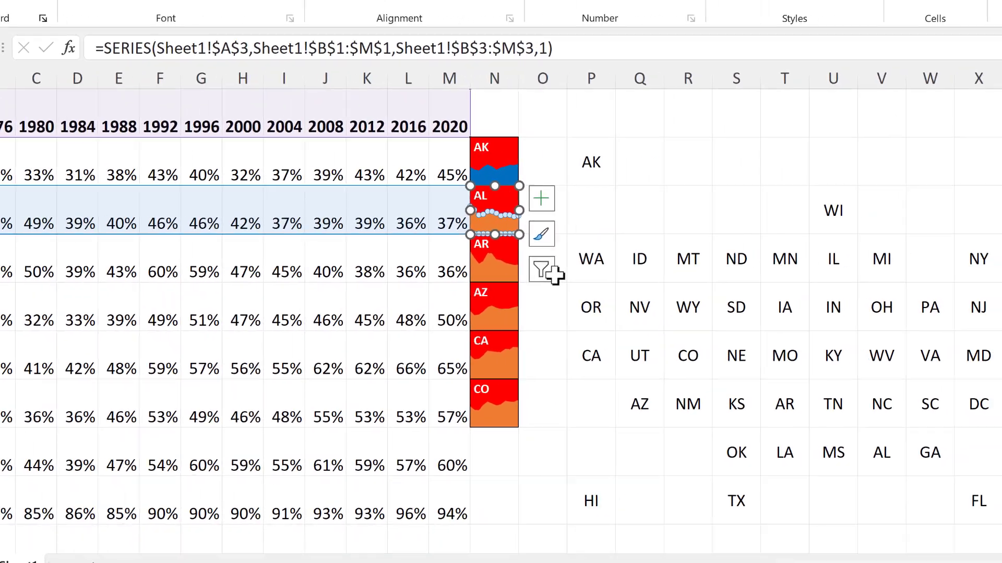
key("ctrl+1")
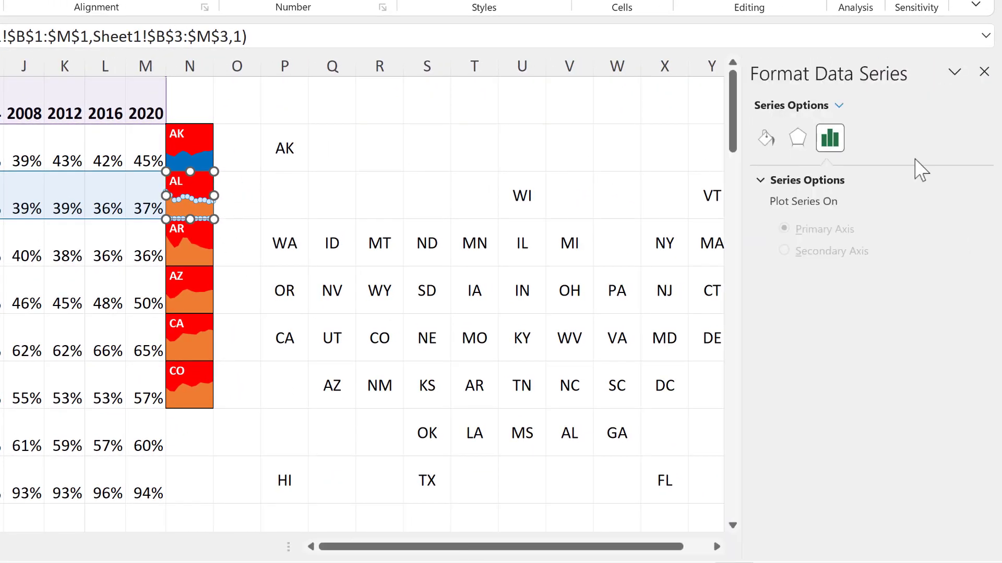
left_click(770, 139)
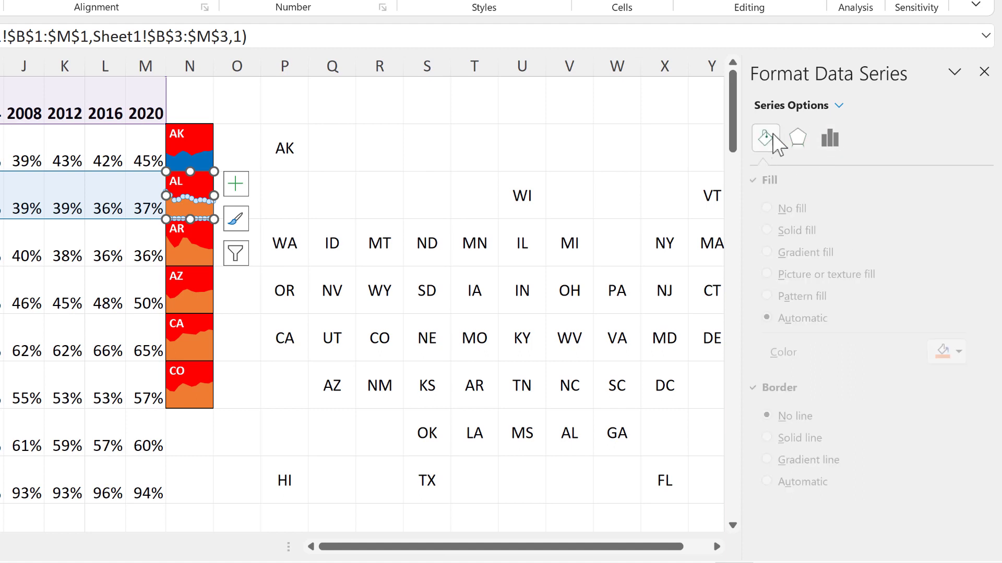
left_click(968, 353)
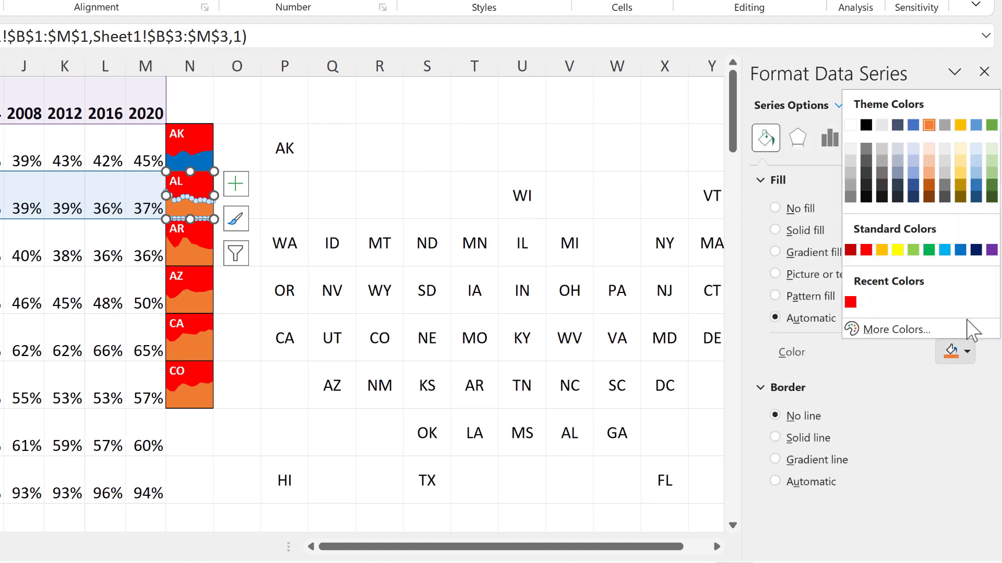
left_click(960, 250)
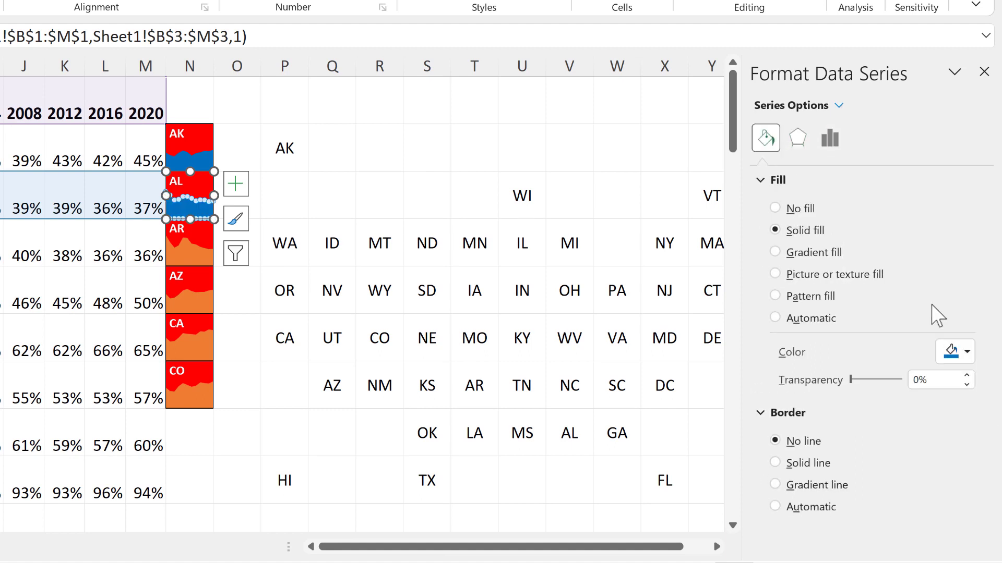
Step: Repeat the blue fill on the AR, AZ, CA and CO chart series with F4
left_click(198, 255)
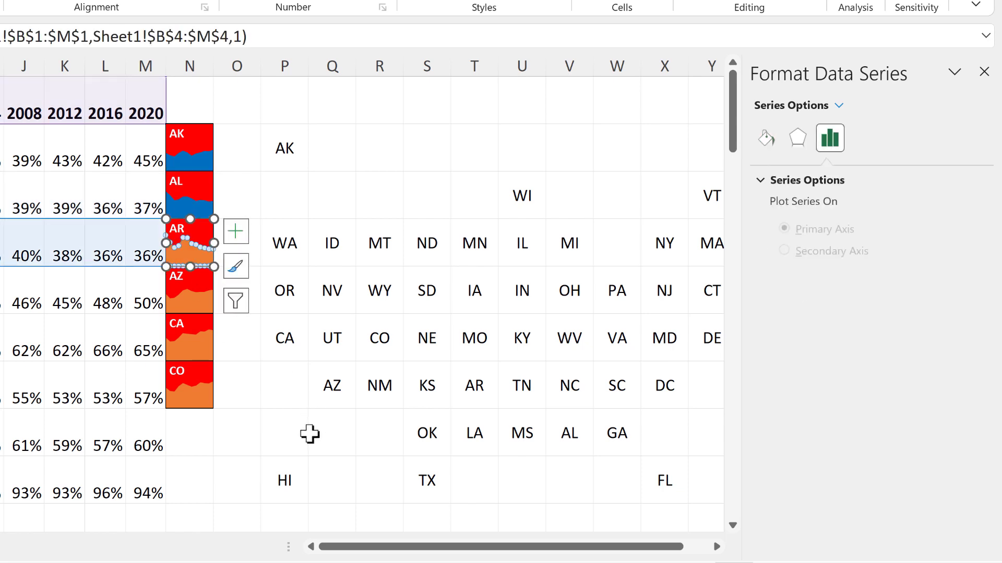
key("F4")
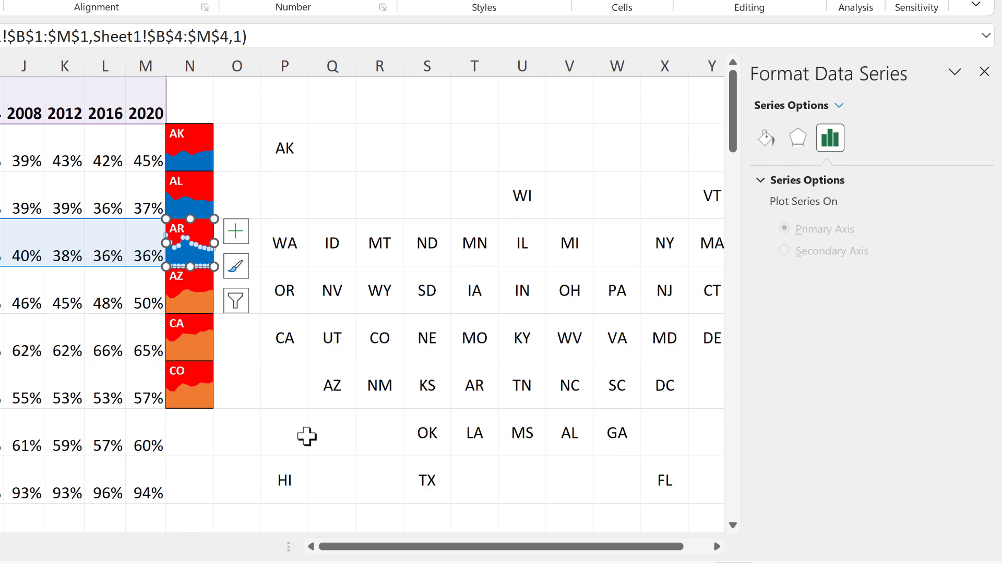
left_click(200, 309)
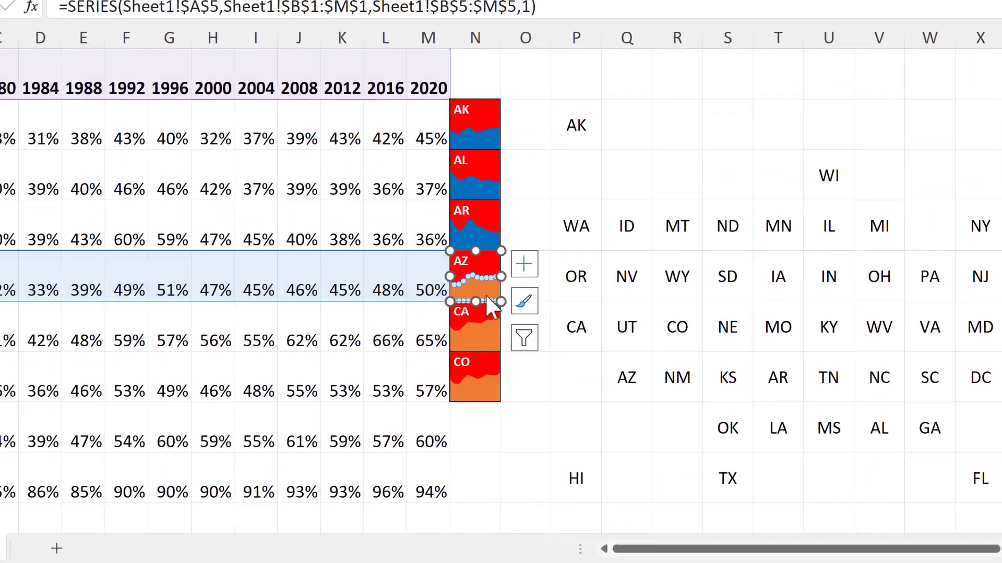
key("F4")
left_click(482, 334)
key("F4")
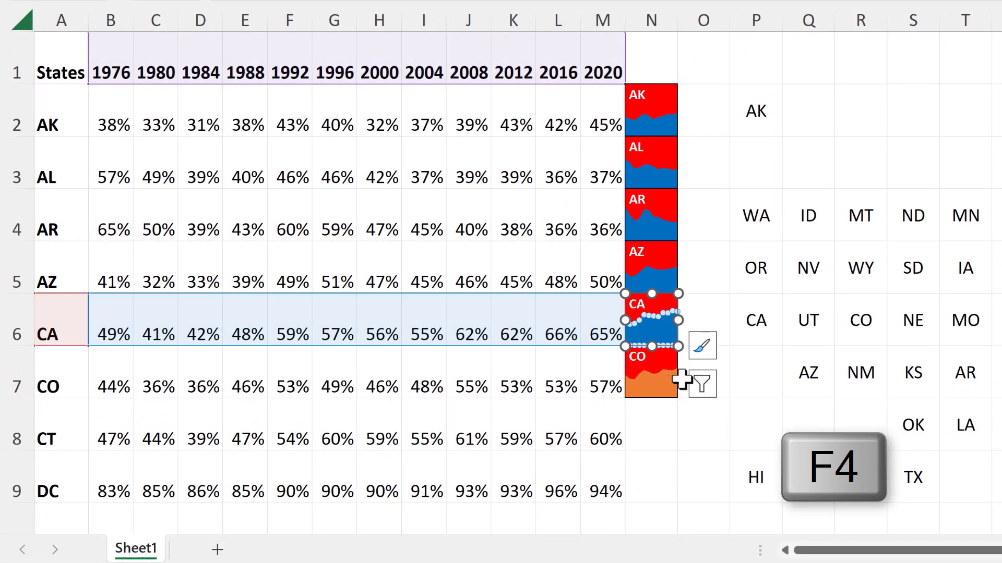
left_click(673, 380)
key("F4")
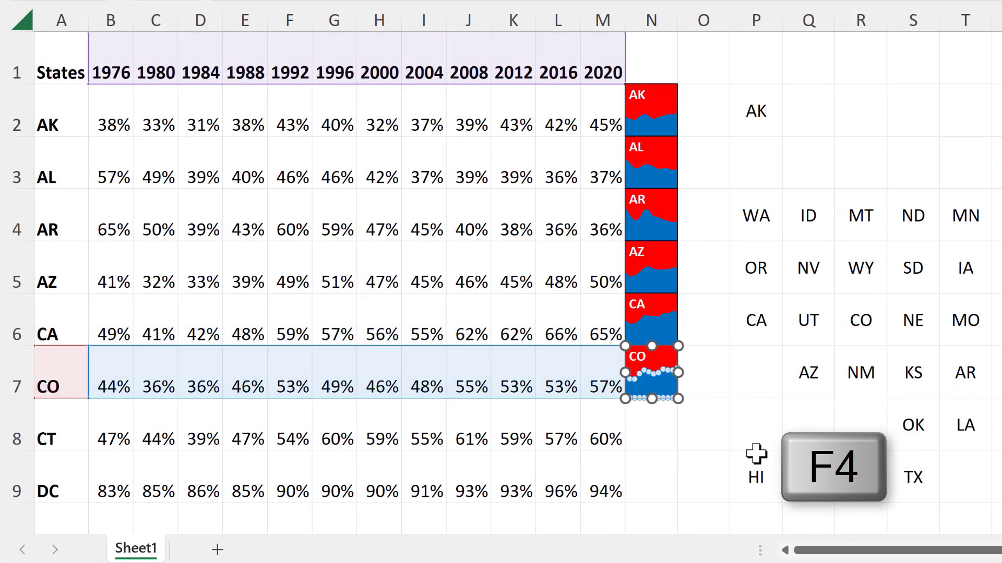
left_click(756, 395)
Step: Duplicate the CO chart down column N with Ctrl+D to cover every state through row 52
left_click(673, 370)
scroll(766, 282, "down", 2)
key("ctrl+d")
key("ctrl+d")
key("ctrl+d")
key("ctrl+d")
key("ctrl+d")
key("ctrl+d")
key("ctrl+d")
key("ctrl+d")
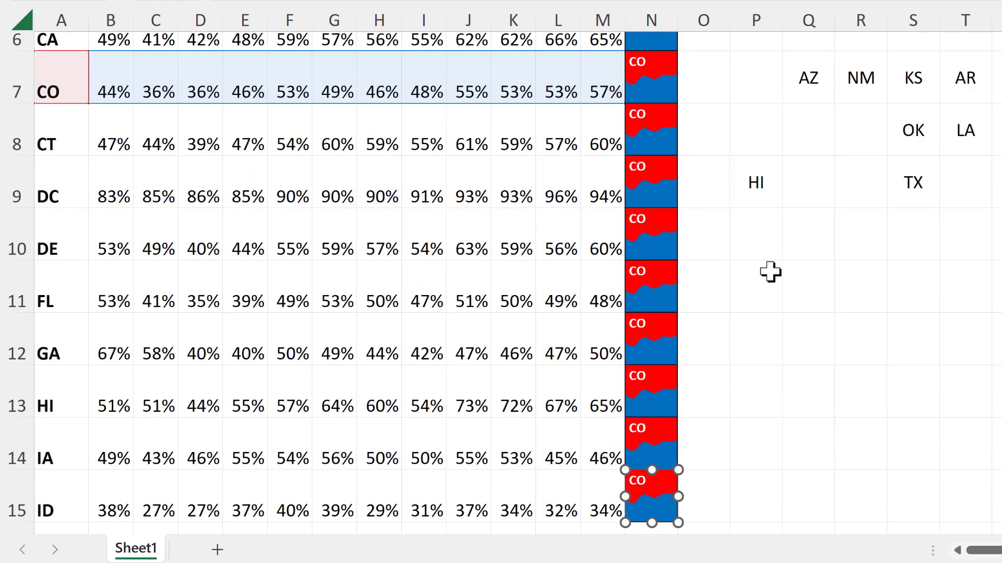
scroll(845, 223, "down", 2)
key("ctrl+d")
key("ctrl+d")
key("ctrl+d")
key("ctrl+d")
key("ctrl+d")
key("ctrl+d")
key("ctrl+d")
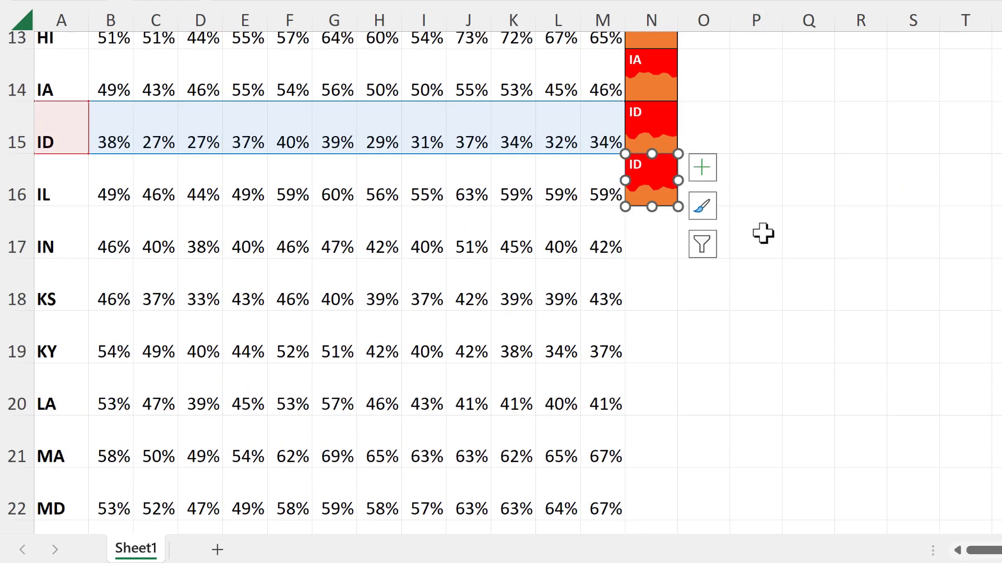
scroll(677, 179, "down", 3)
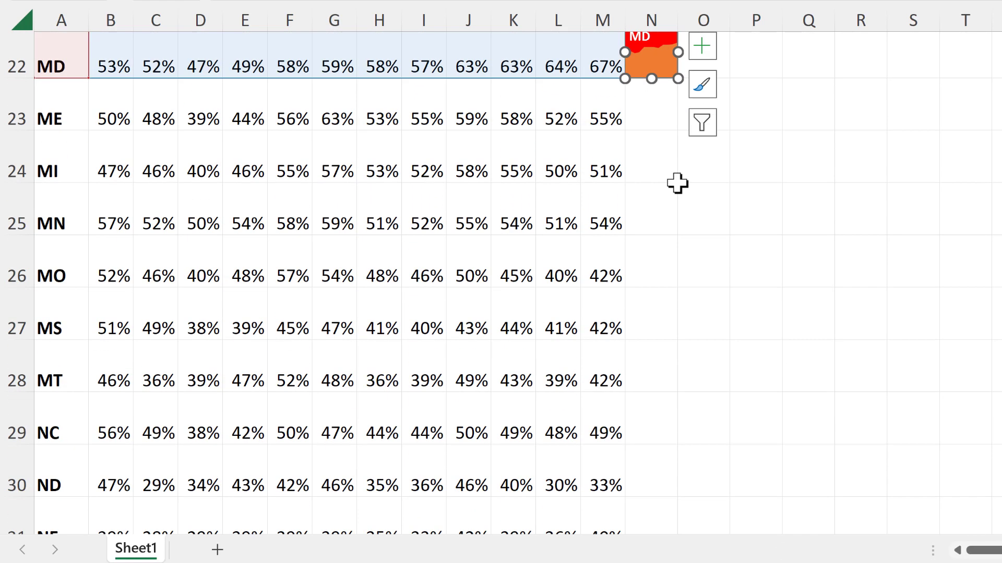
key("ctrl+d")
key("ctrl+d")
key("ctrl+d")
key("ctrl+d")
key("ctrl+d")
key("ctrl+d")
key("ctrl+d")
key("ctrl+d")
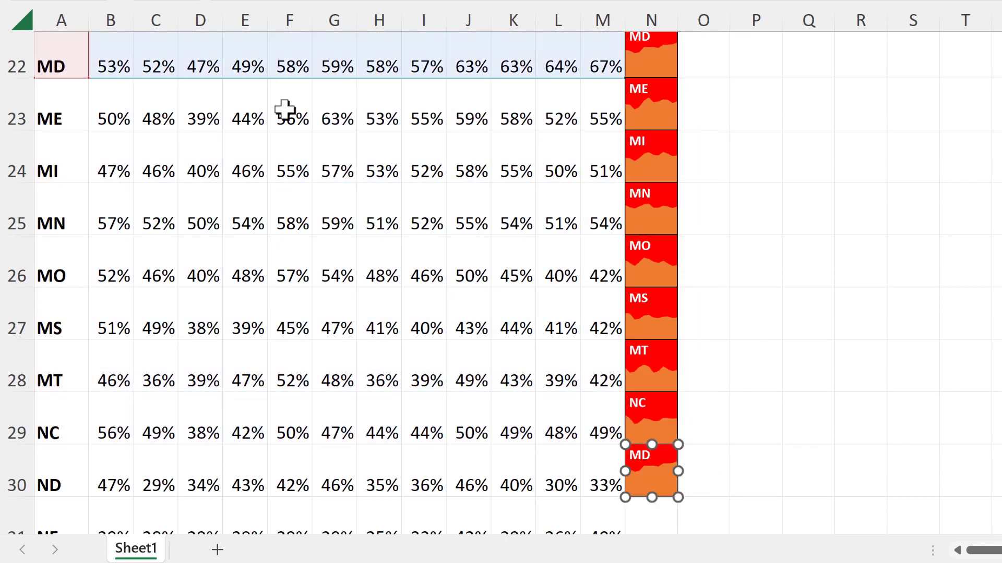
scroll(832, 215, "down", 2)
key("ctrl+d")
key("ctrl+d")
key("ctrl+d")
key("ctrl+d")
key("ctrl+d")
key("ctrl+d")
key("ctrl+d")
key("ctrl+d")
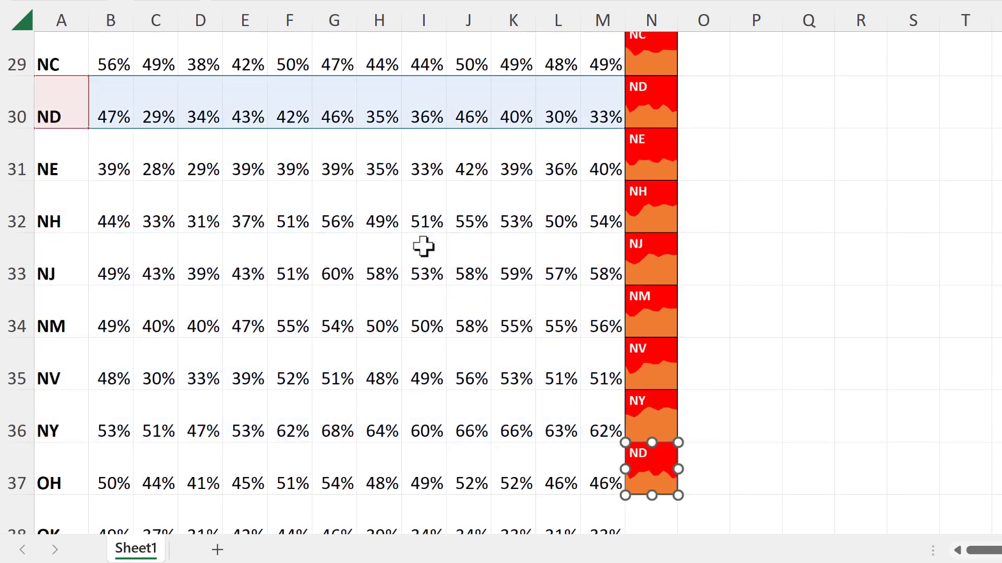
scroll(846, 224, "down", 2)
key("ctrl+d")
key("ctrl+d")
key("ctrl+d")
key("ctrl+d")
key("ctrl+d")
key("ctrl+d")
key("ctrl+d")
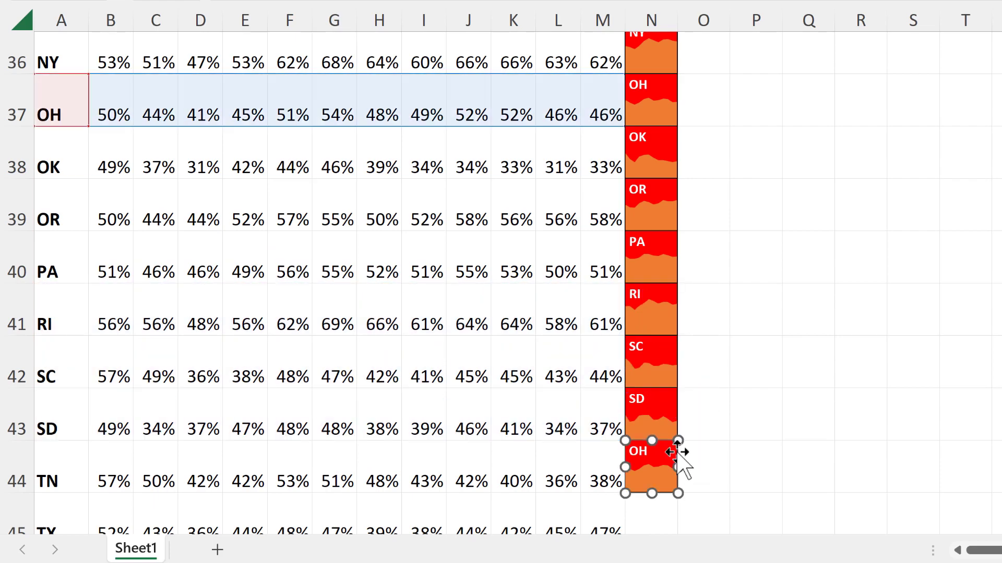
scroll(879, 196, "down", 2)
key("ctrl+d")
key("ctrl+d")
key("ctrl+d")
key("ctrl+d")
key("ctrl+d")
key("ctrl+d")
key("ctrl+d")
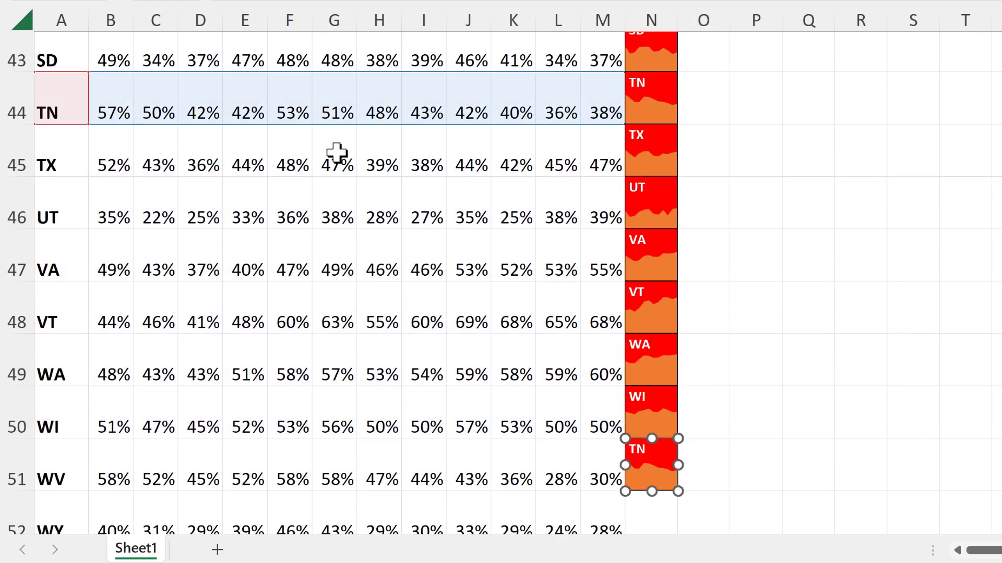
scroll(564, 313, "down", 2)
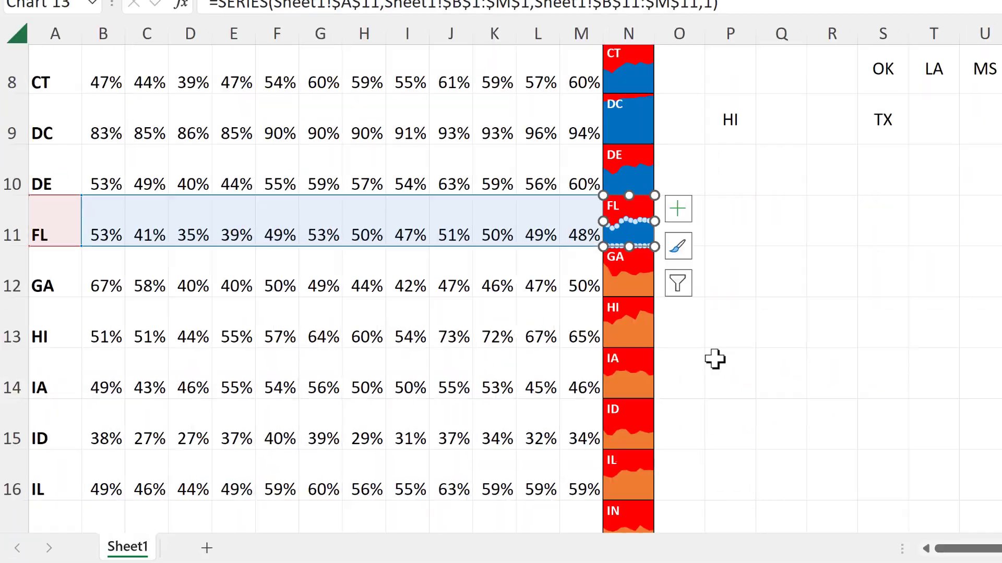
scroll(662, 261, "down", 2)
Step: Recolour the remaining orange series on the duplicated charts blue with F4
left_click(652, 167)
key("F4")
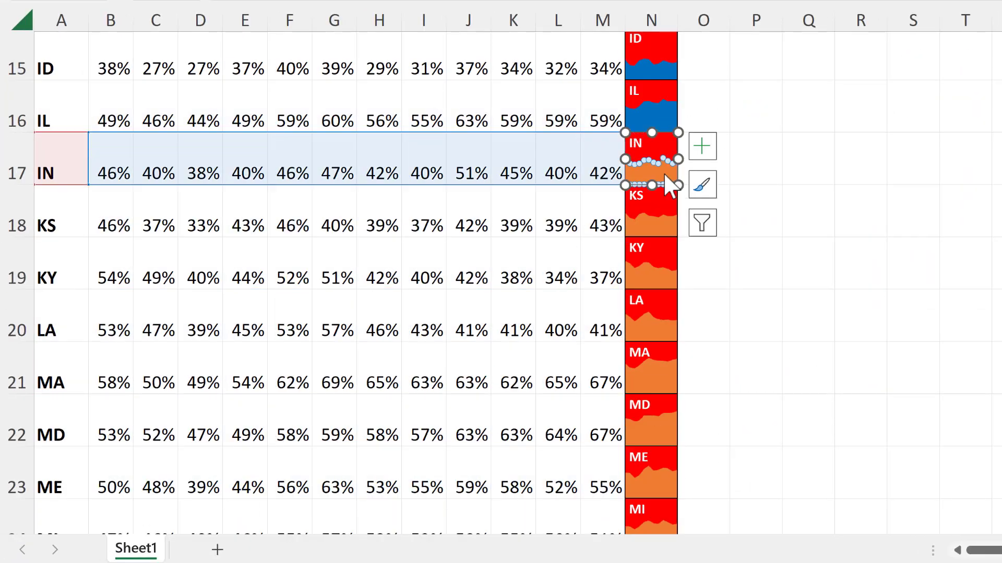
scroll(662, 260, "down", 2)
left_click(652, 157)
key("F4")
scroll(658, 251, "down", 2)
left_click(652, 268)
scroll(658, 271, "down", 2)
left_click(653, 286)
scroll(658, 209, "down", 2)
left_click(652, 90)
key("F4")
left_click(755, 181)
scroll(899, 282, "up", 14)
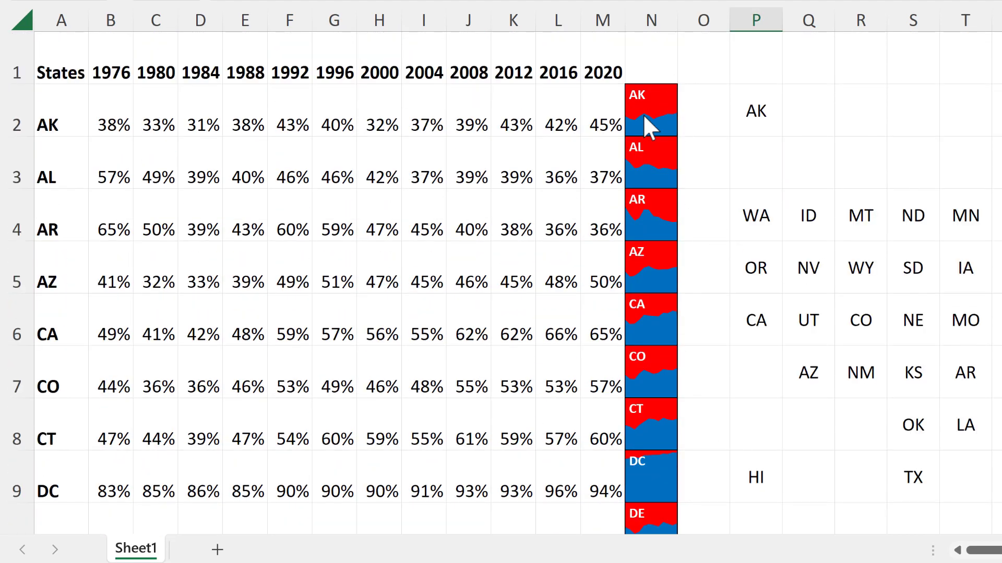
Step: Move the AK chart onto its tile in cell P2
left_click(643, 85)
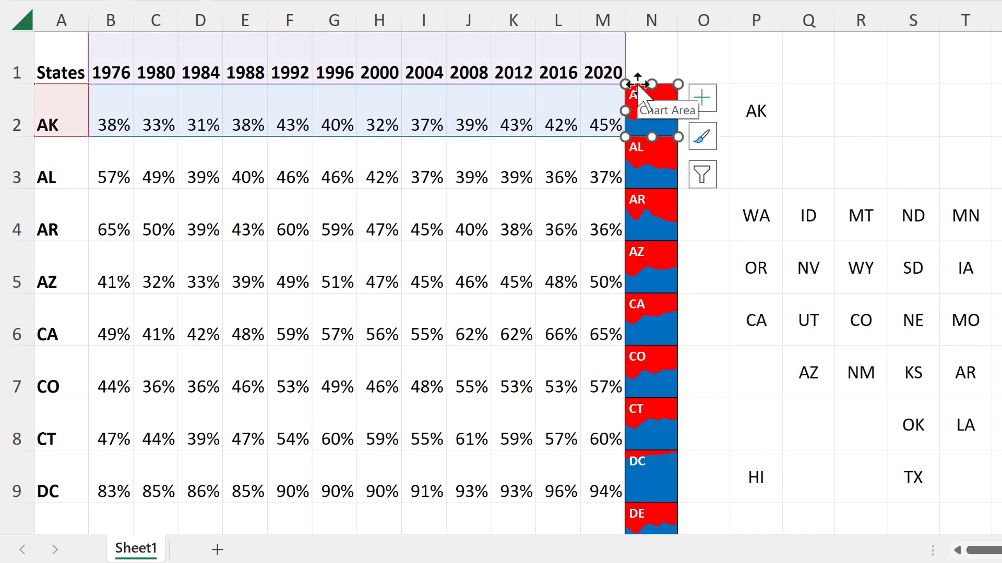
left_click_drag(638, 86, 759, 96)
left_click_drag(343, 115, 276, 103)
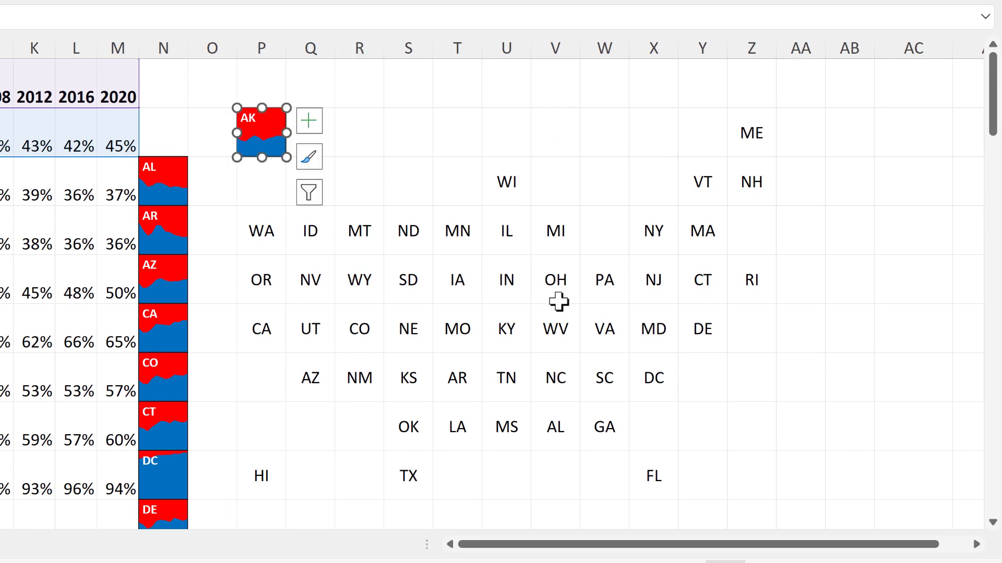
Step: Drag the AL chart onto its V8 tile and open formatting for the AR chart
left_click(160, 159)
mouse_move(160, 160)
left_mouse_down()
mouse_move(273, 201)
mouse_move(490, 203)
mouse_move(550, 420)
mouse_move(556, 397)
left_mouse_up()
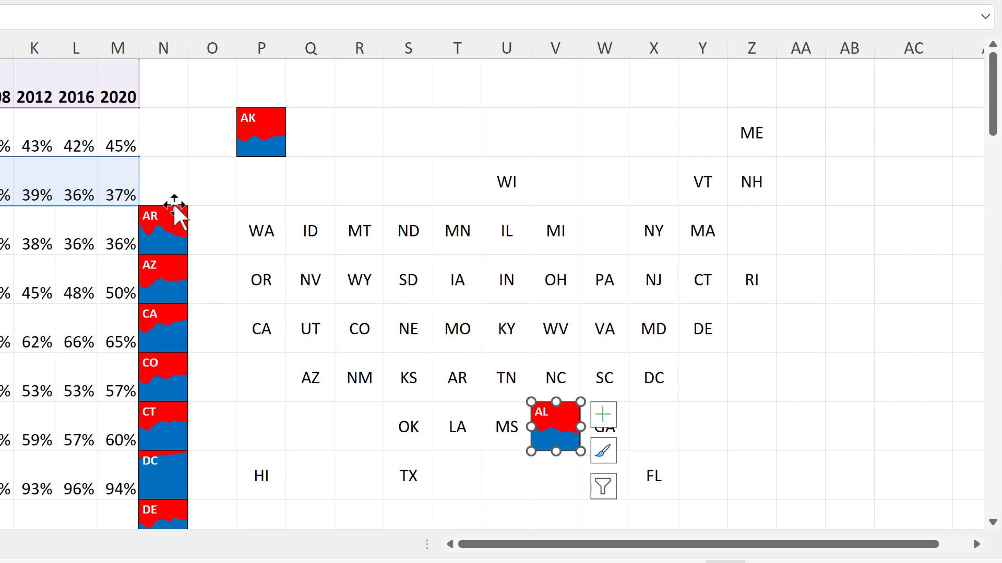
key("Tab")
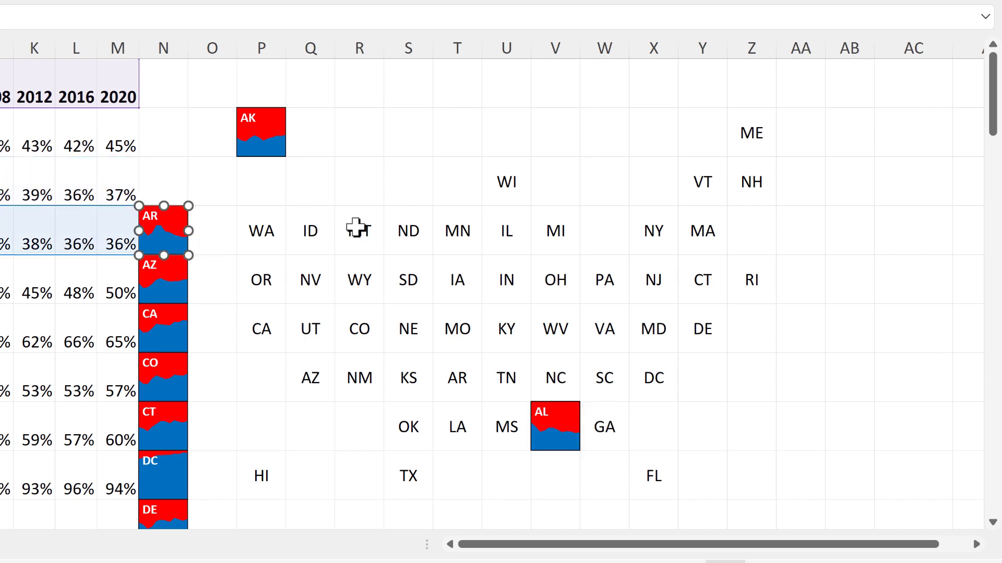
key("ctrl+1")
Step: Adjust the AR chart's plot area, then move the chart onto tile T7 between KS and TN
left_click(829, 89)
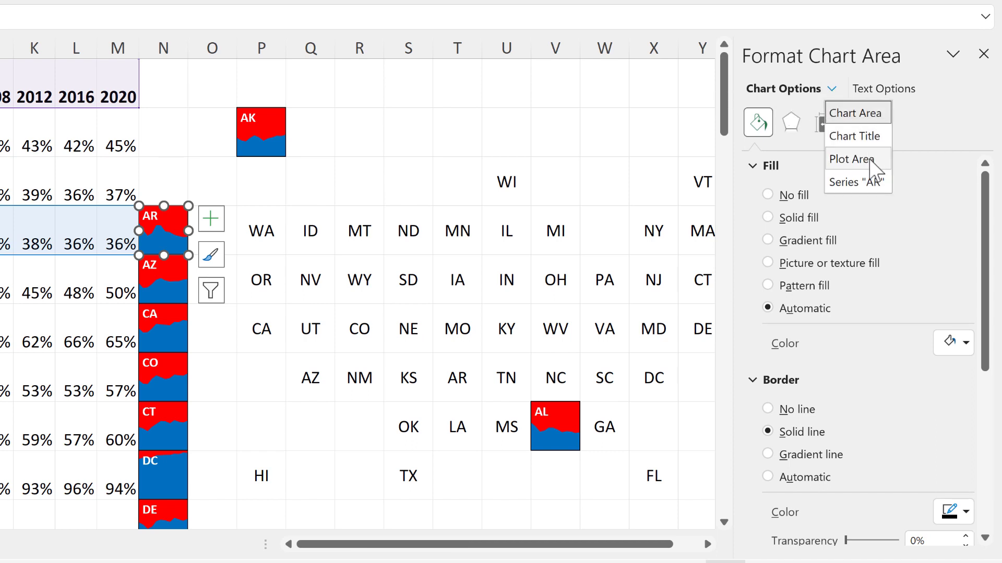
left_click(870, 166)
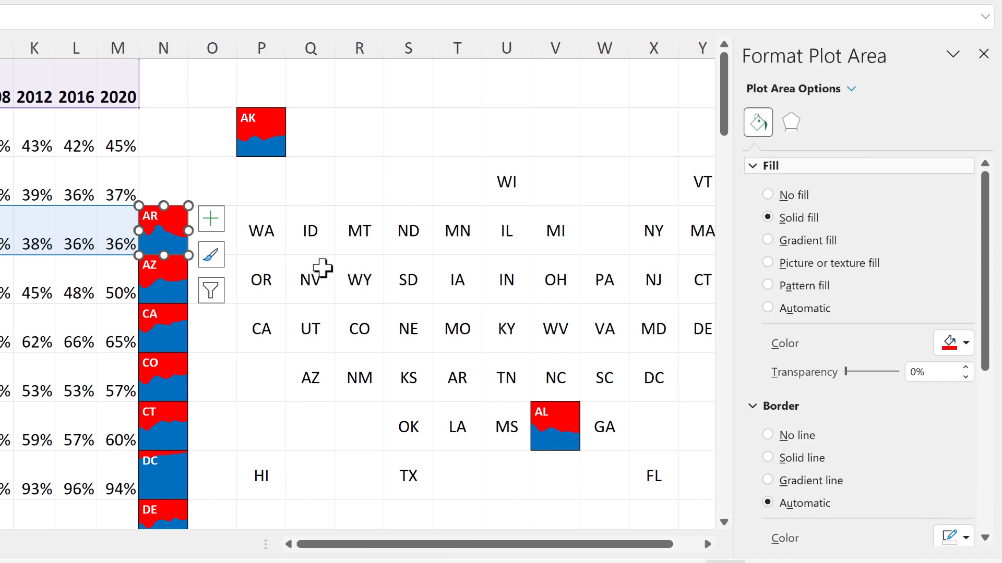
left_click_drag(175, 224, 219, 255)
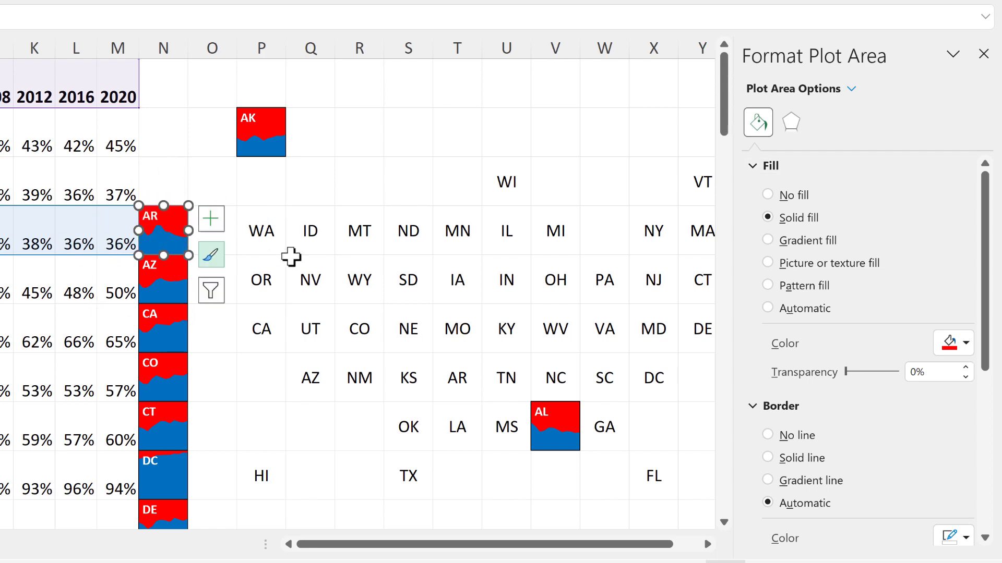
left_click(851, 90)
left_click(872, 111)
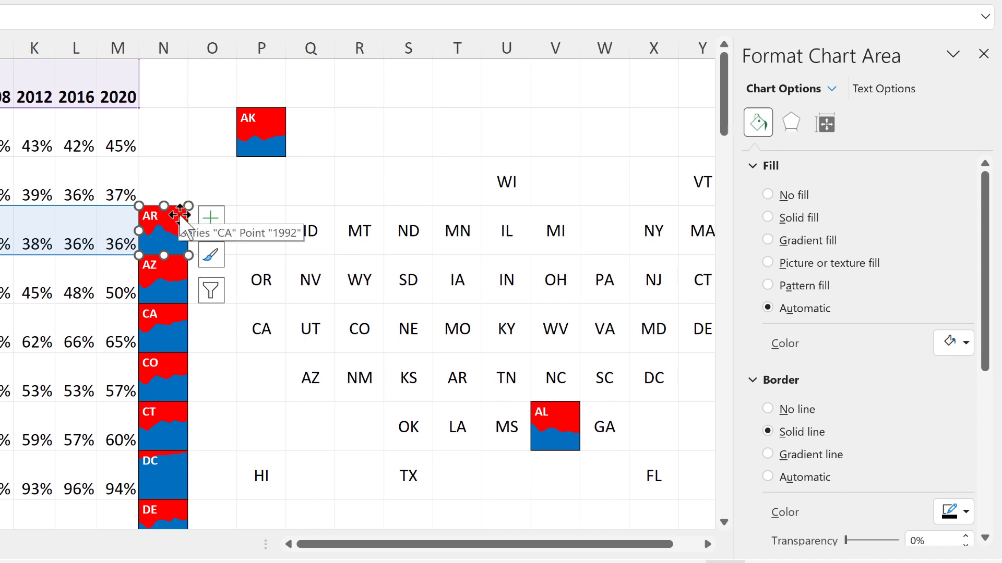
left_click_drag(176, 206, 474, 349)
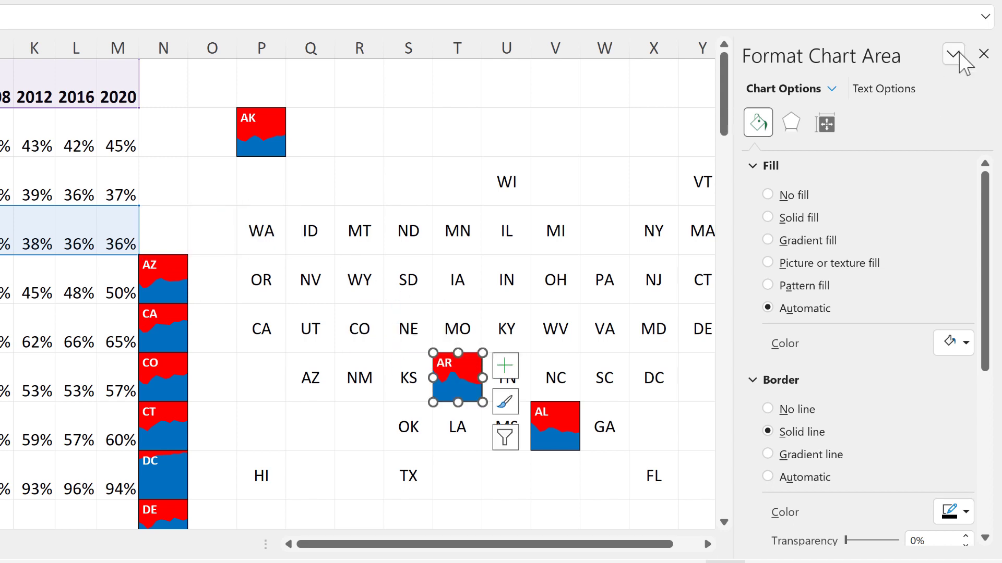
Step: Drag the AZ, CA, CO, CT and DC charts onto their state tiles, then select O1:Z9
left_click(983, 54)
left_click_drag(166, 260, 313, 359)
left_click_drag(172, 313, 270, 313)
left_click_drag(167, 356, 363, 308)
left_click_drag(164, 413, 704, 265)
left_click_drag(160, 464, 640, 369)
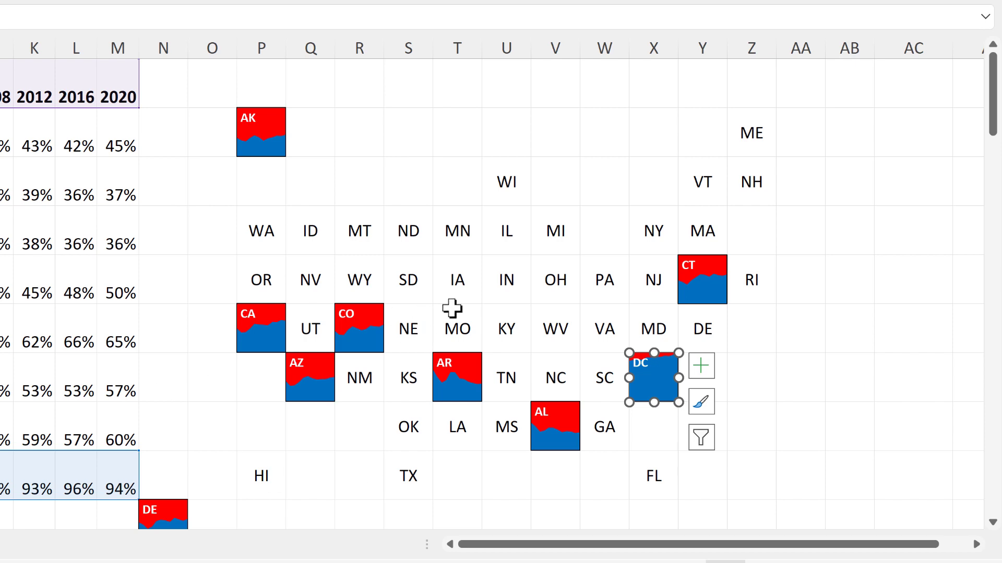
left_click(450, 139)
mouse_move(213, 83)
left_mouse_down()
mouse_move(675, 351)
mouse_move(787, 472)
mouse_move(764, 487)
left_mouse_up()
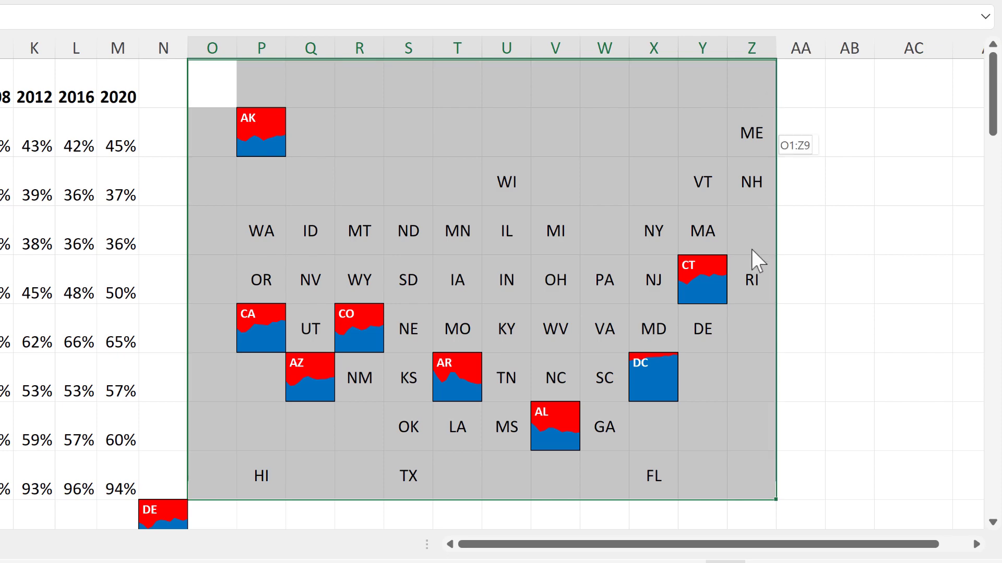
Step: Move the O1:Z9 grid-map block down beside the remaining charts in column N
left_click_drag(730, 449, 732, 492)
scroll(440, 230, "down", 3)
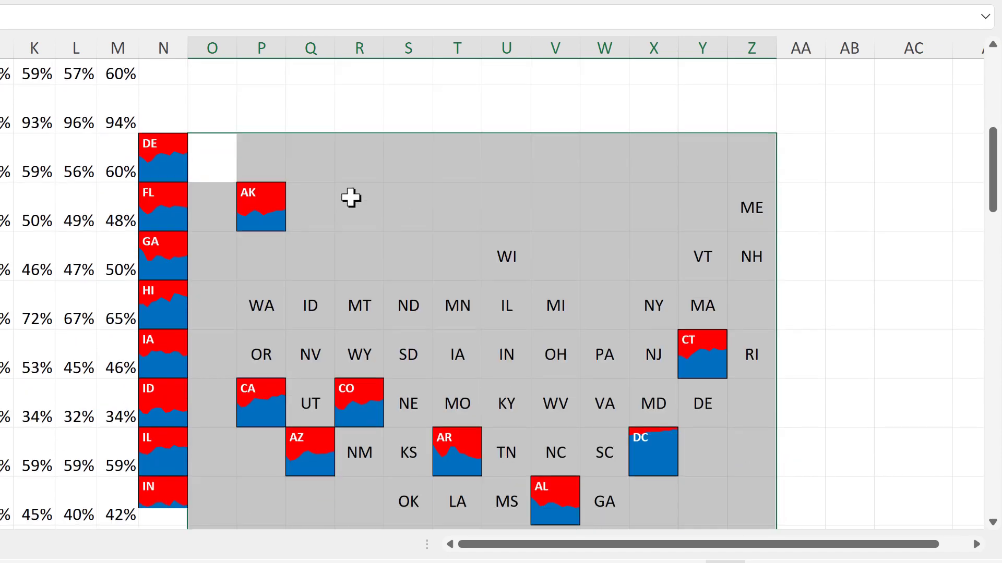
scroll(288, 315, "down", 1)
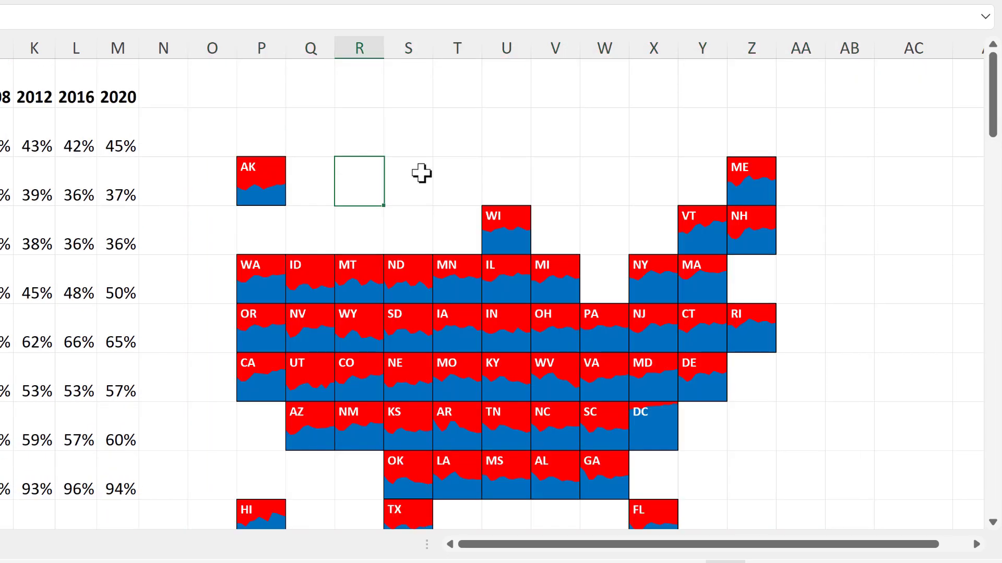
Step: Toggle Snap to Grid for the AK chart via Shape Format > Align
scroll(461, 212, "down", 2)
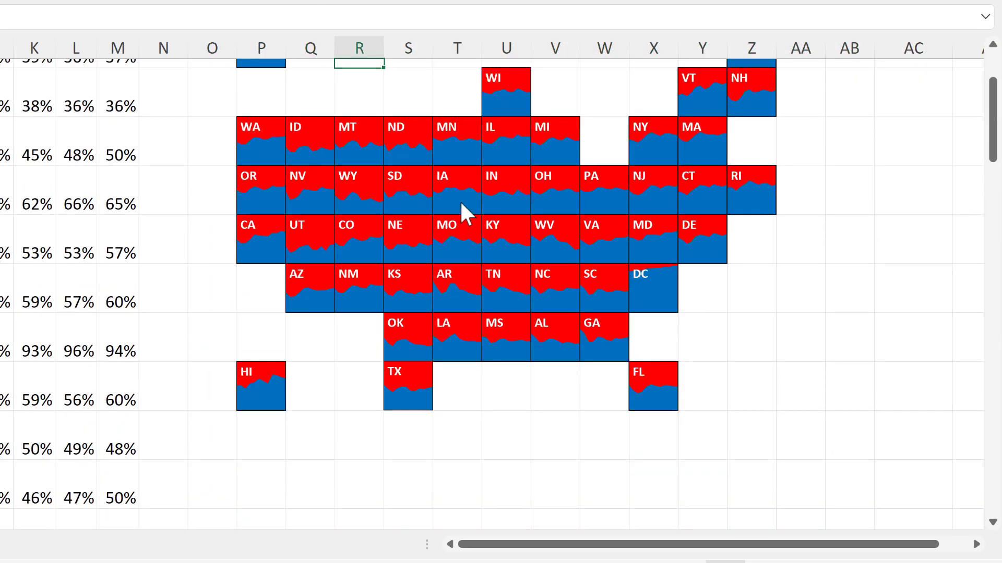
scroll(461, 212, "up", 1)
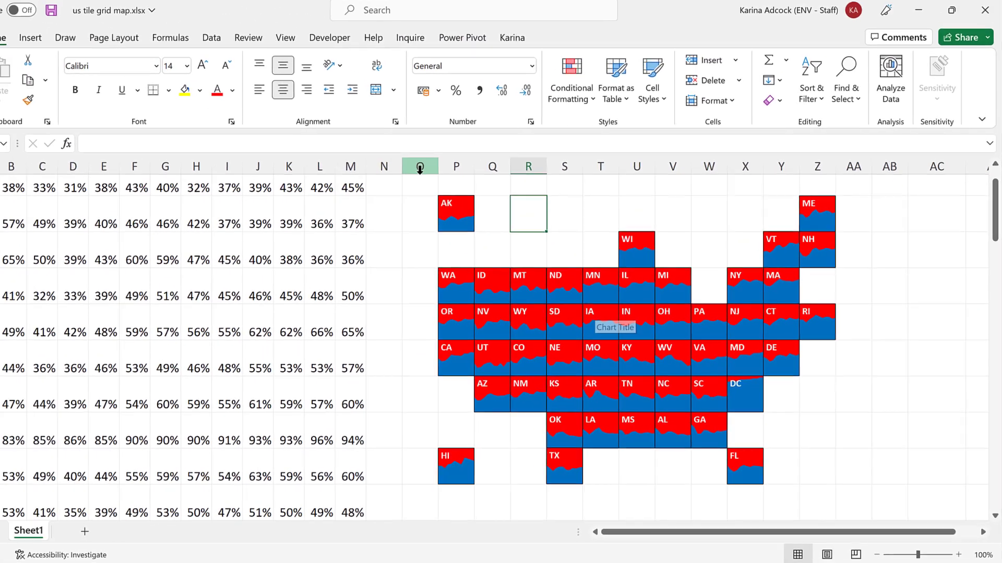
left_click(459, 217)
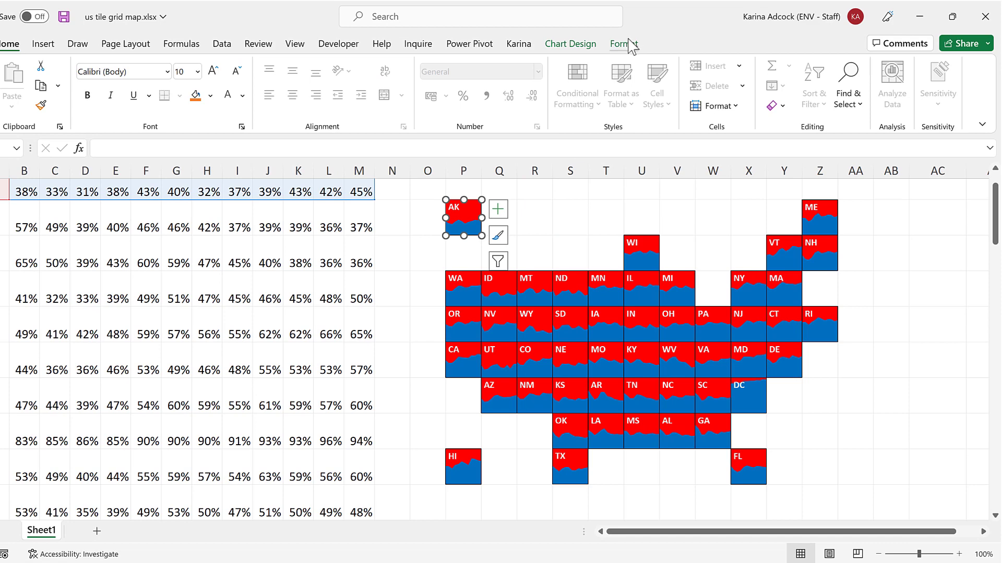
left_click(624, 44)
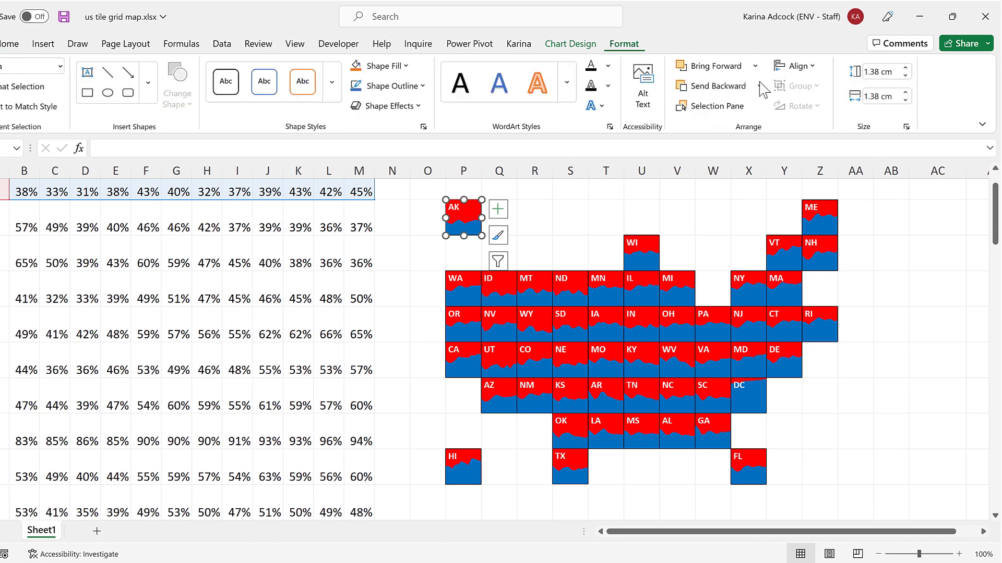
left_click(794, 66)
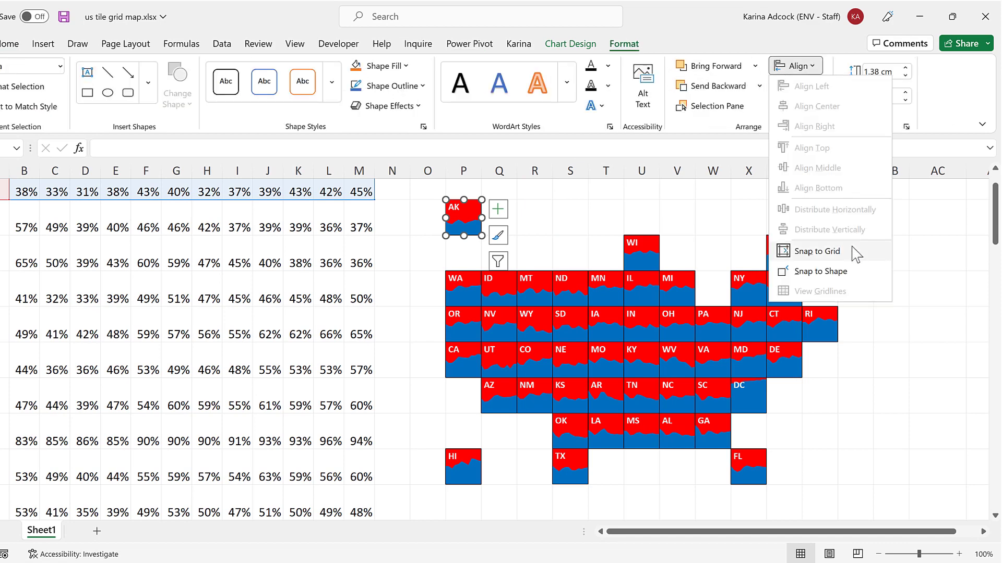
left_click(817, 251)
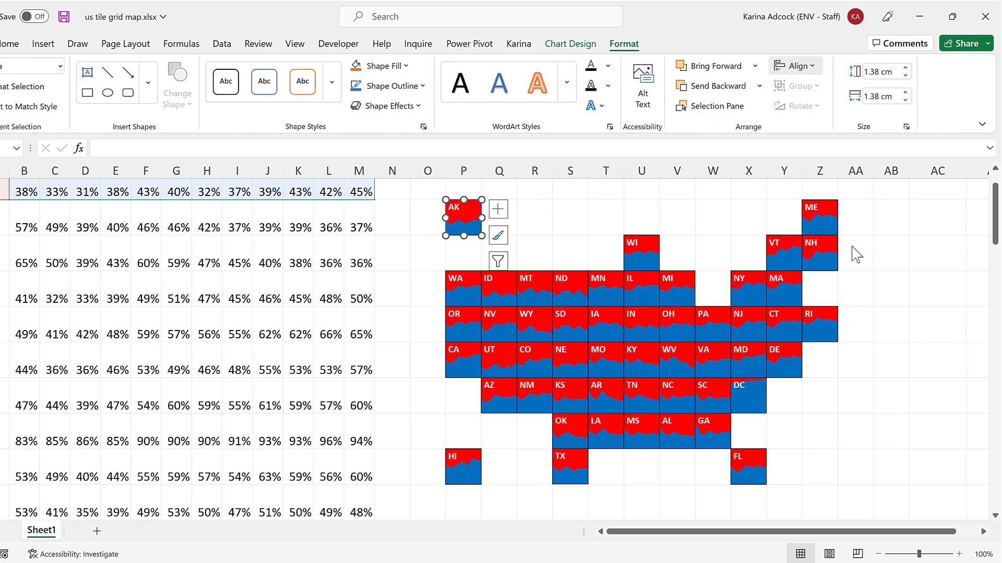
left_click(536, 226)
Step: Select and clear columns P through Z, then reselect the AK chart
left_click(458, 208)
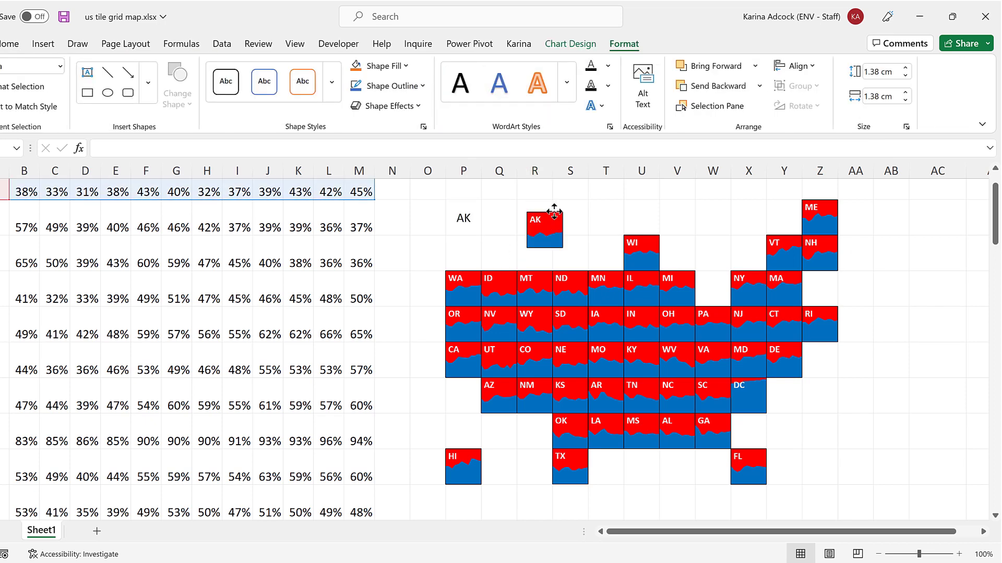
left_click(461, 184)
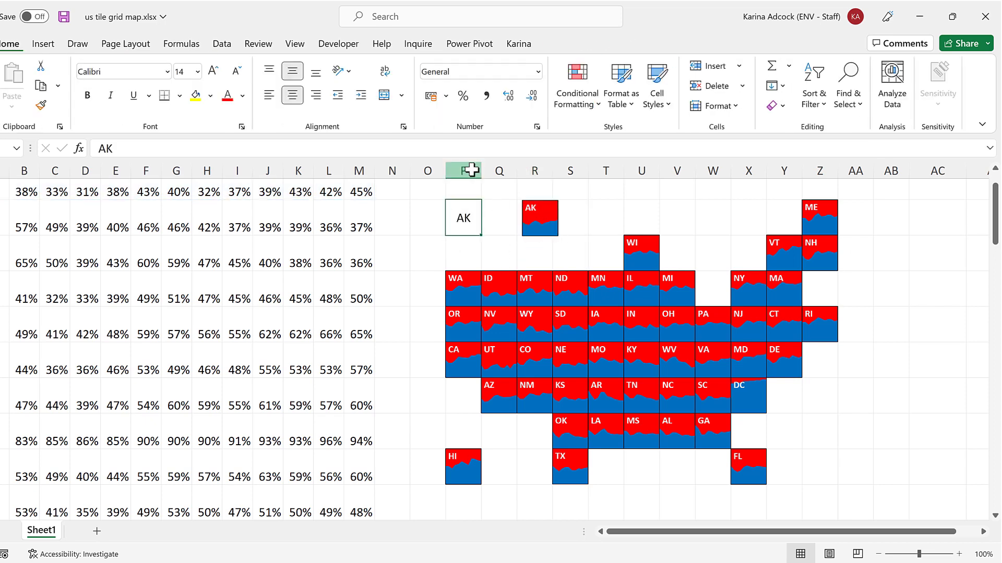
left_click_drag(514, 167, 811, 194)
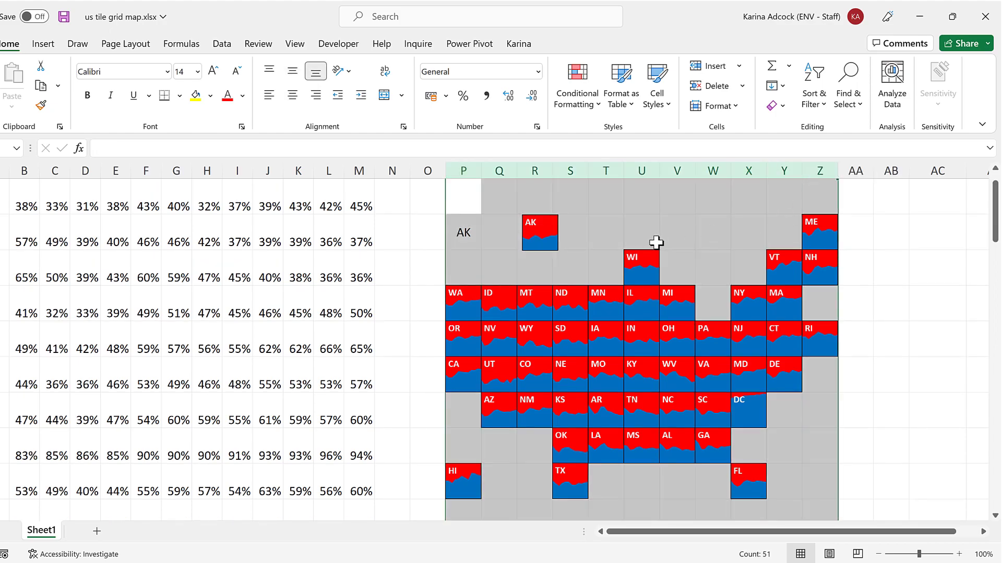
left_click(483, 238)
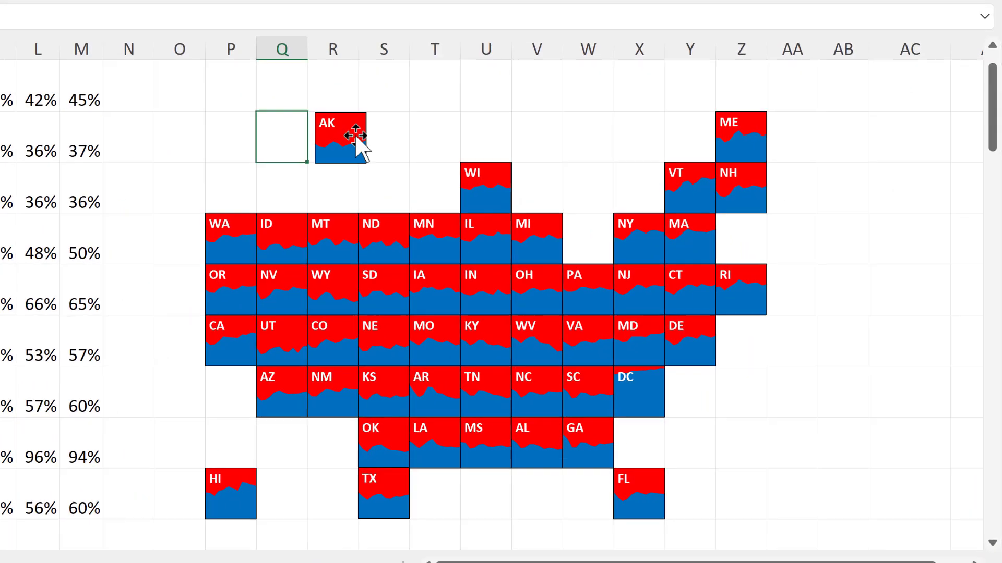
left_click(550, 232)
Step: Enlarge the AK chart into a legend, shrink its plot area and add axes
left_click_drag(303, 131, 224, 129)
left_click_drag(334, 183, 334, 167)
left_click_drag(440, 140, 313, 134)
double_click(292, 130)
left_click(463, 89)
left_click(499, 127)
left_click(380, 107)
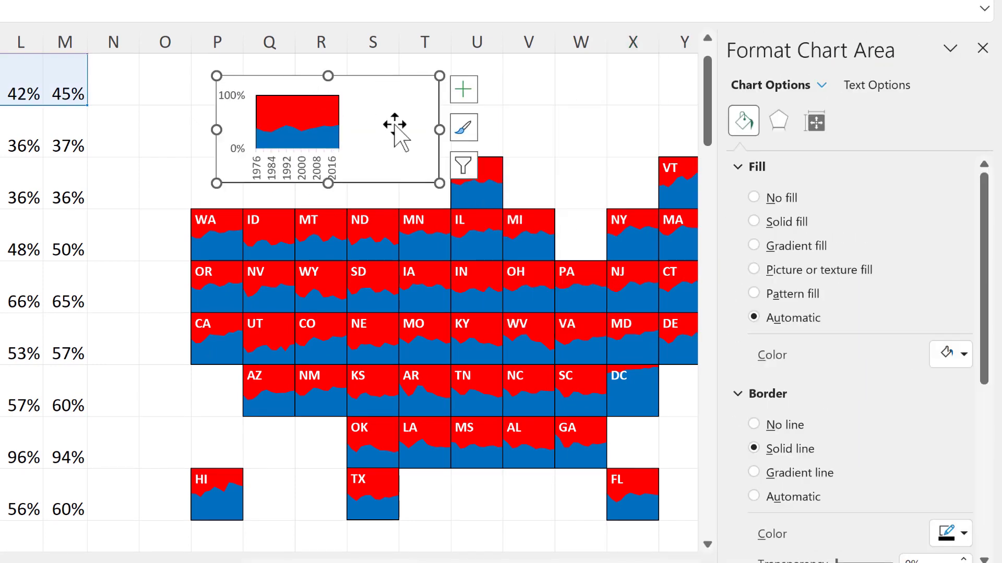
left_click(874, 85)
left_click(743, 121)
Step: Format the legend's axes, setting the horizontal axis major unit to 44
left_click(231, 100)
left_click(765, 85)
scroll(878, 298, "down", 2)
left_click(849, 120)
left_click(814, 85)
left_click(880, 160)
left_click(849, 120)
left_click(738, 167)
scroll(860, 313, "down", 5)
left_click(899, 299)
left_click(883, 320)
double_click(843, 298)
type("44")
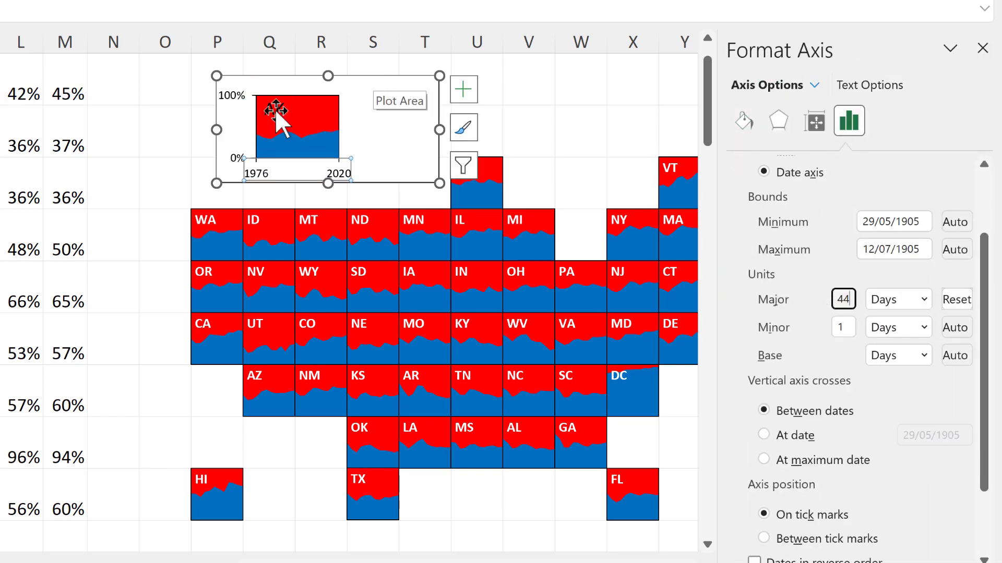
Step: Add a text box for the red Republican and blue Democrate labels on the legend
left_click(273, 109)
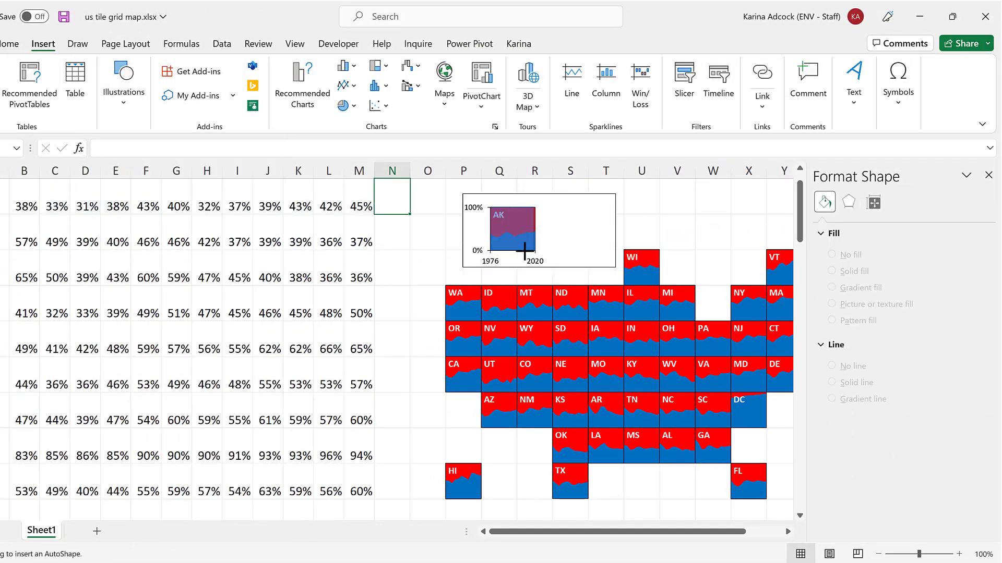
left_click_drag(366, 212, 408, 255)
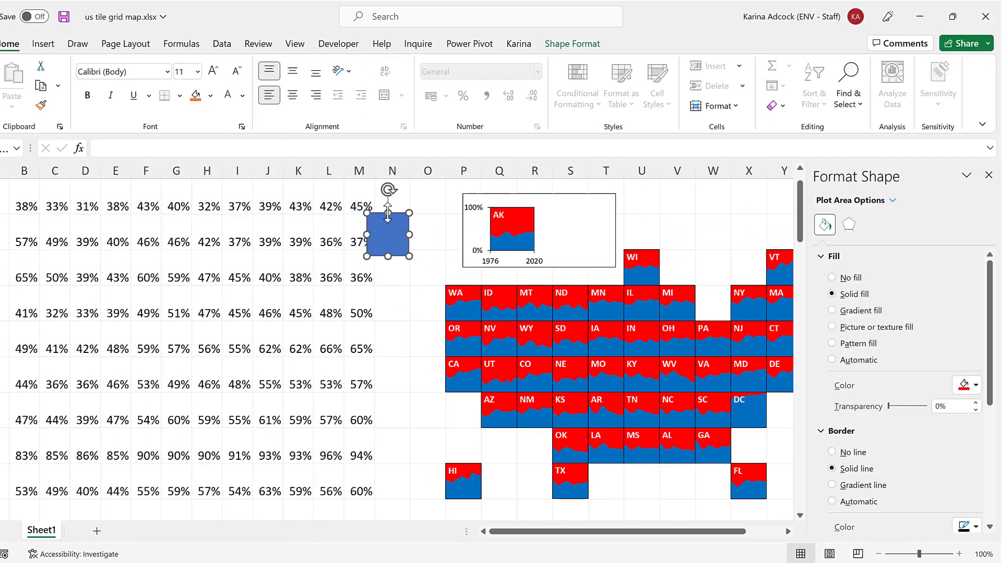
left_click(532, 228)
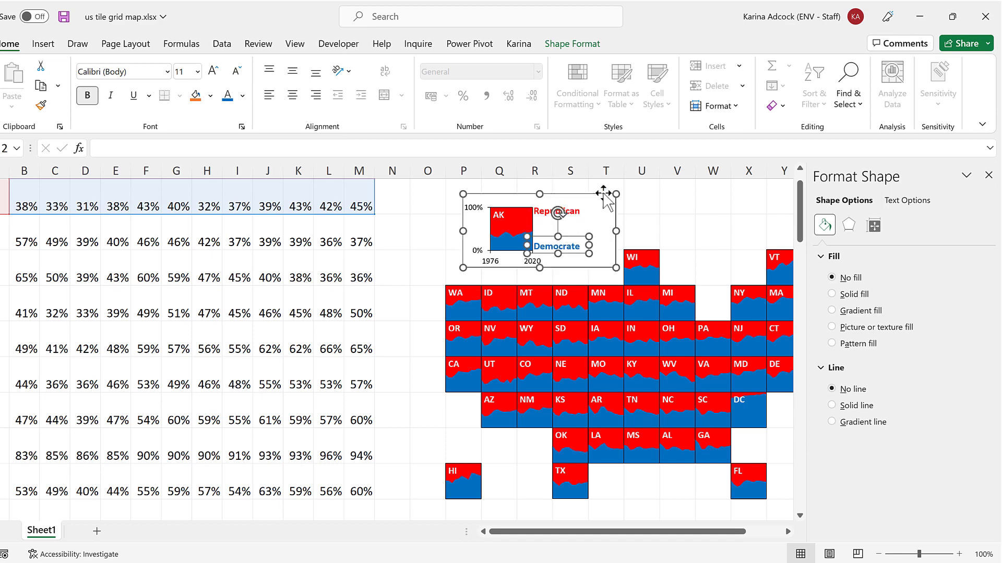
left_click(604, 194)
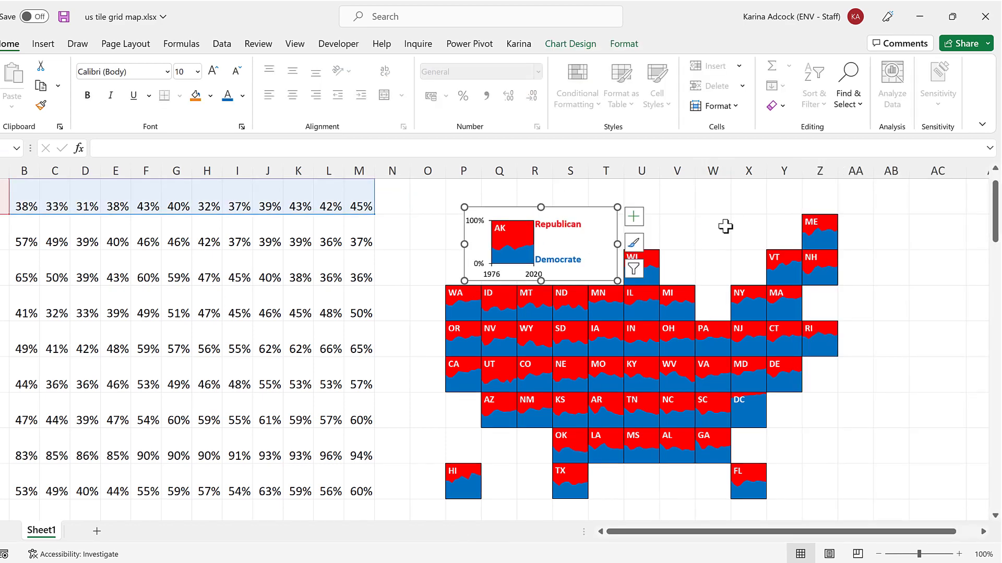
Step: Deselect the legend chart and bring up the View tab's gridline setting
left_click(725, 226)
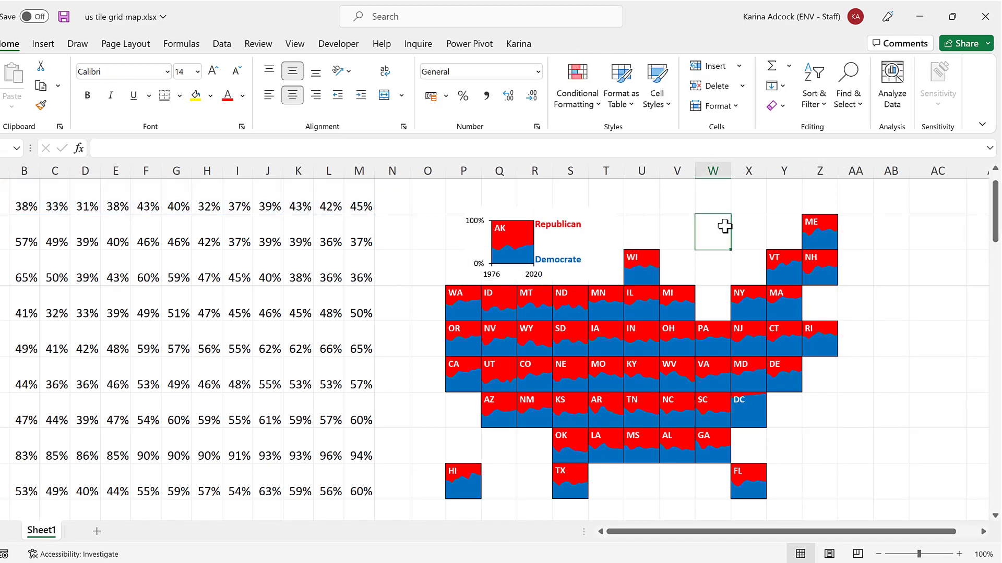
left_click(295, 44)
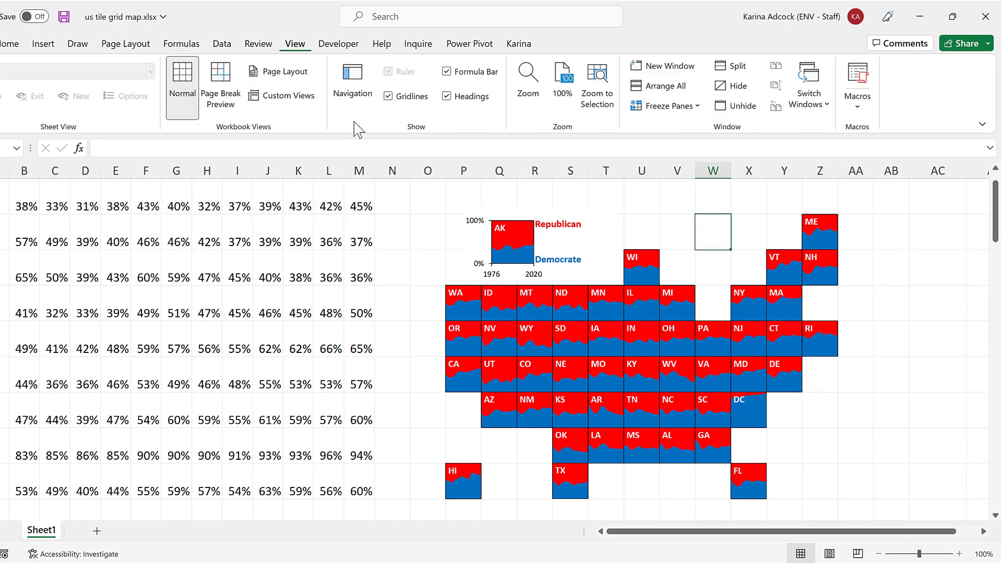